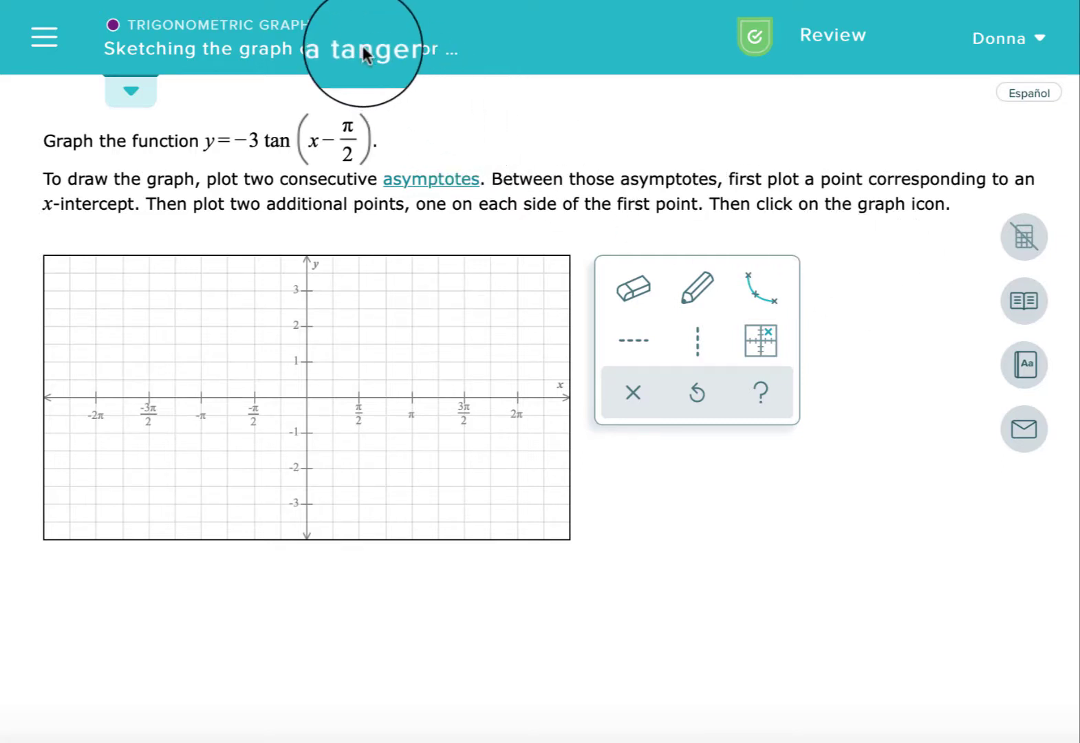
# Glance at the topic information popup, then bring the MathType analysis notes forward
pyautogui.click(204, 47)
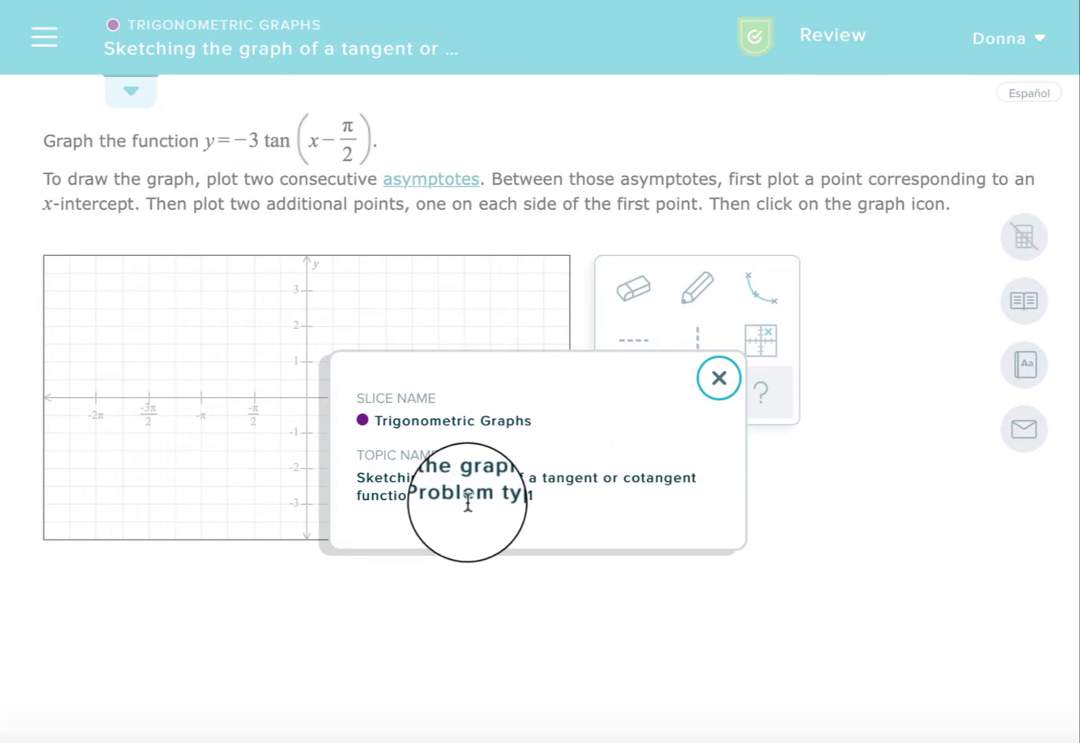
pyautogui.click(735, 375)
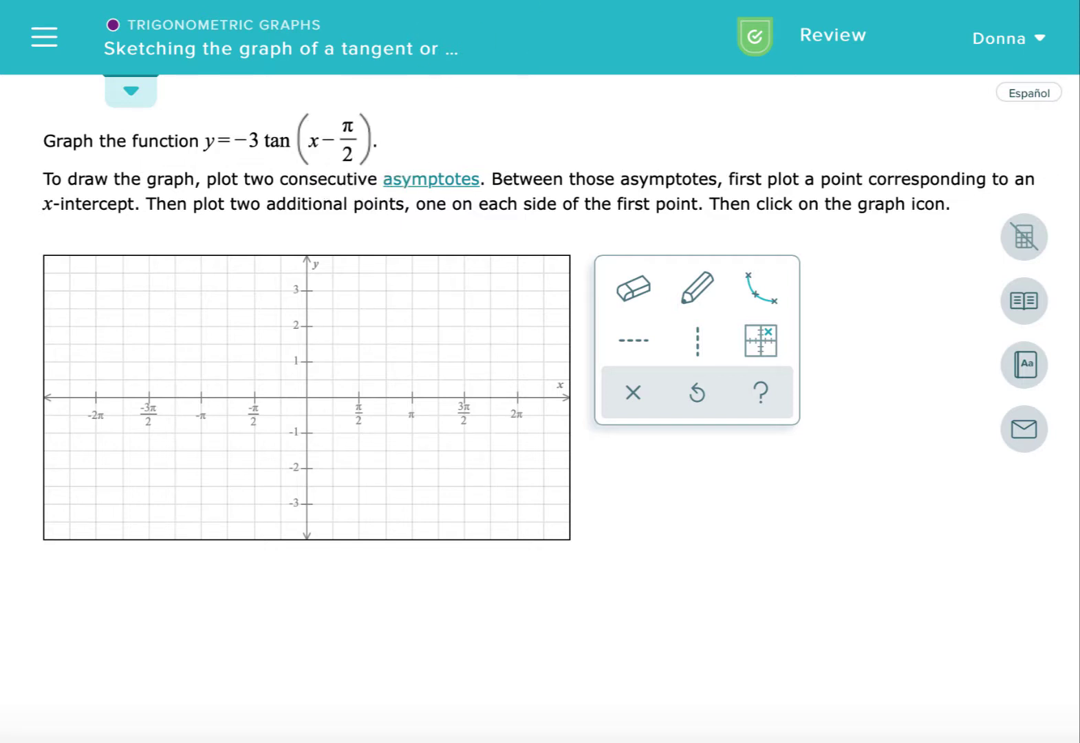
pyautogui.press('super+Tab')
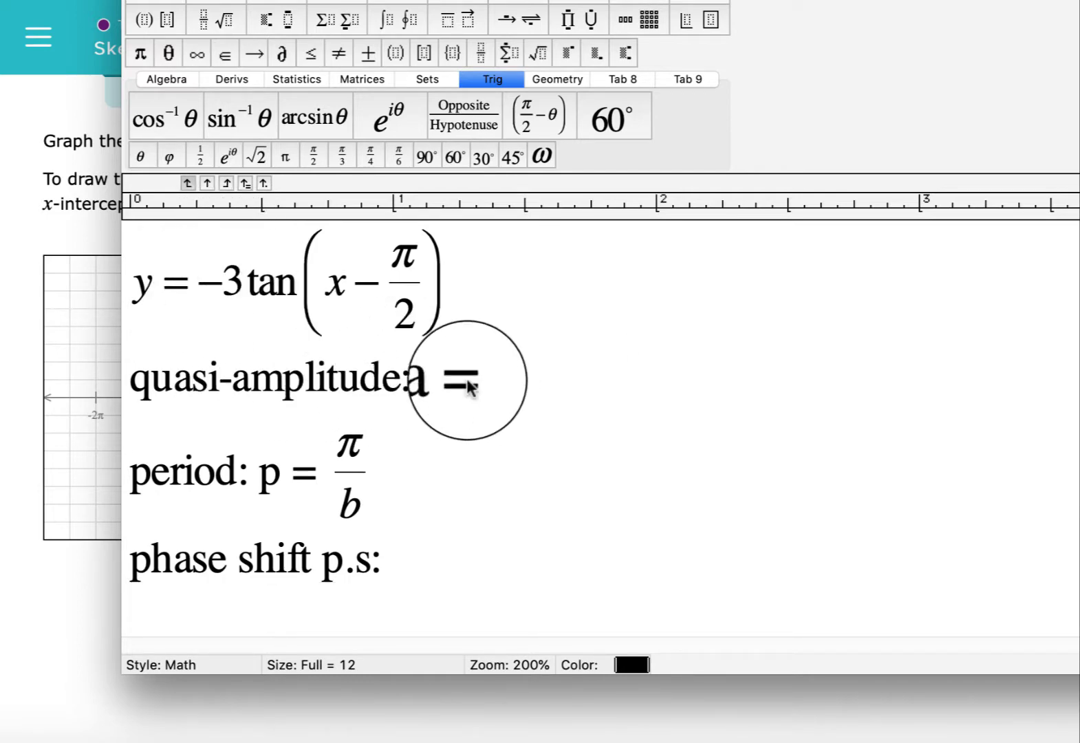
# Record the quasi-amplitude as |a| = 3, fixing the spacing around |a|
pyautogui.click(491, 394)
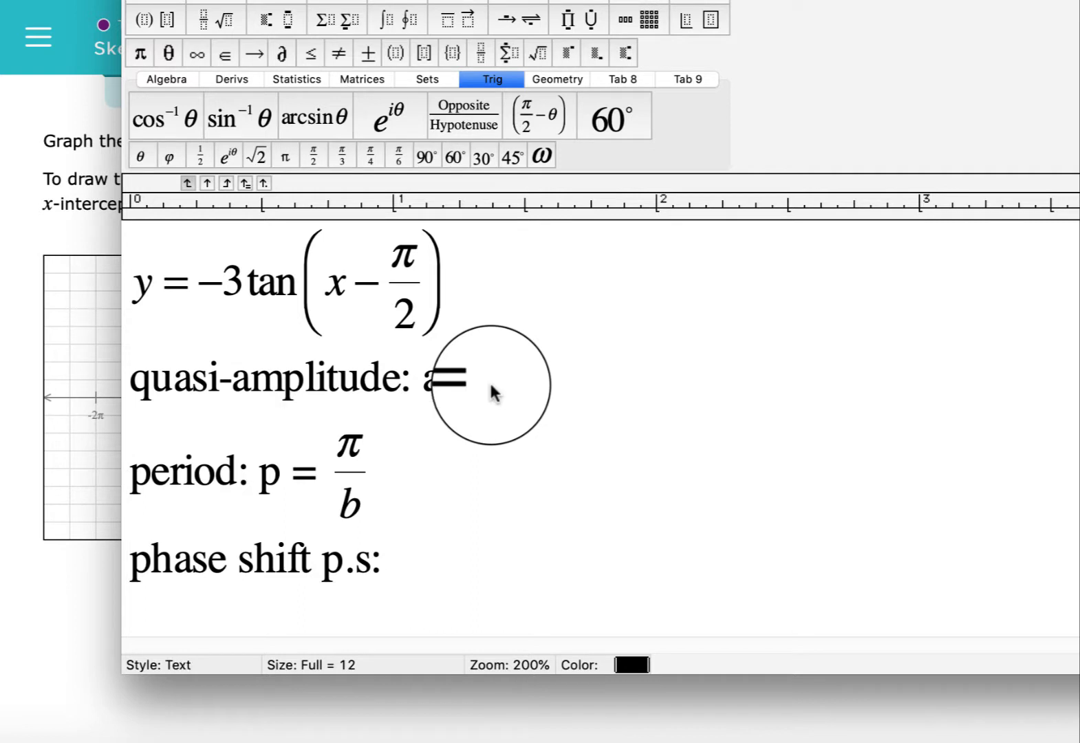
pyautogui.write('3')
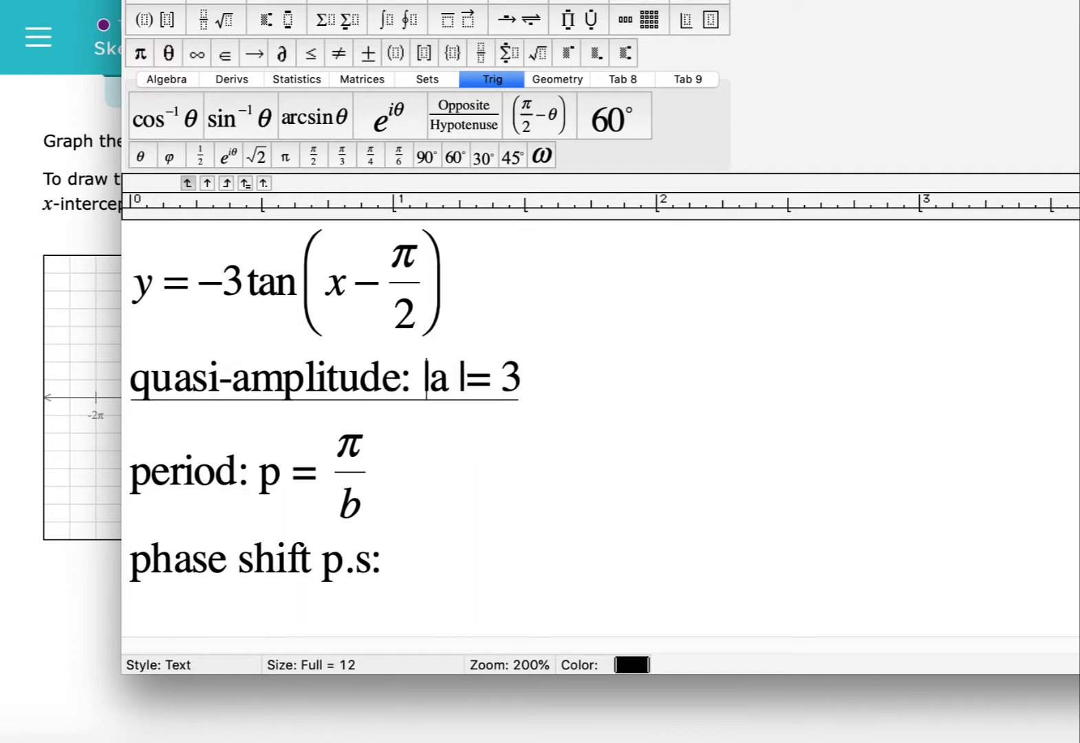
pyautogui.click(456, 380)
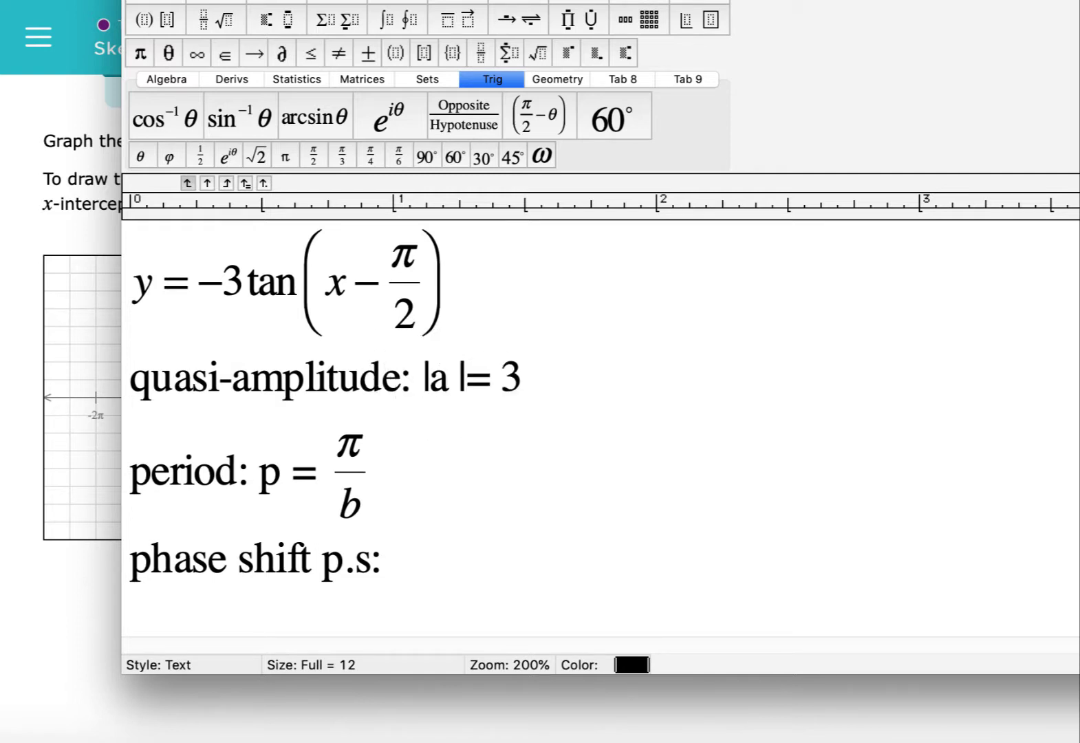
pyautogui.press('BackSpace')
pyautogui.click(457, 379)
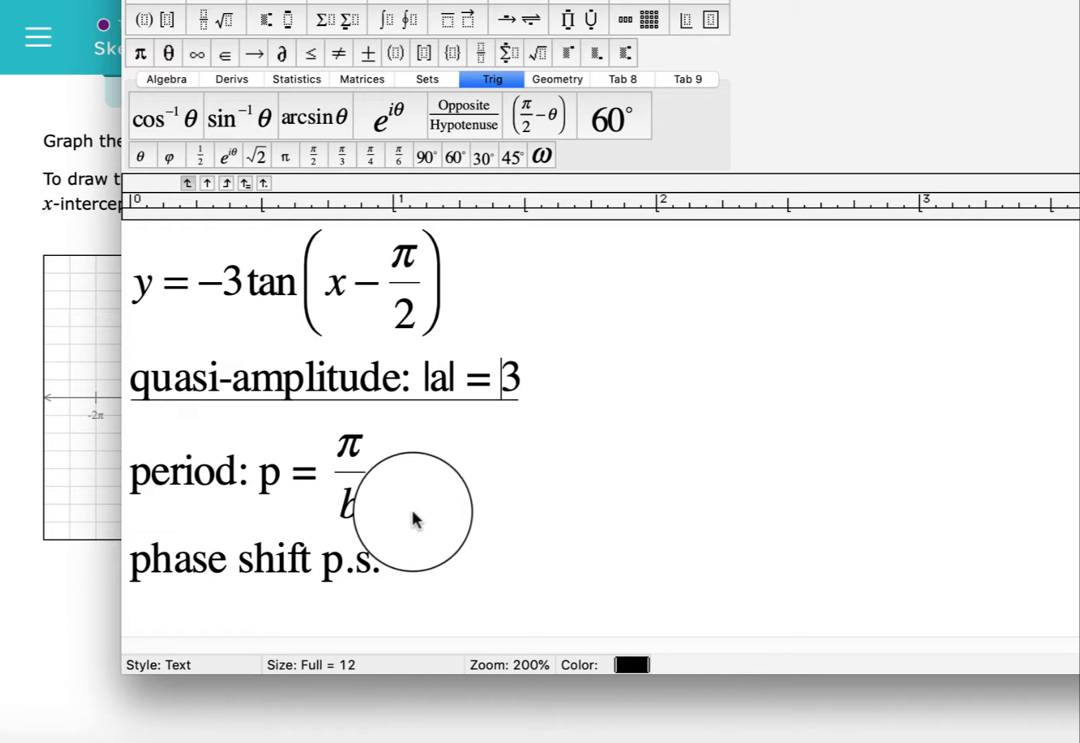
# Set the period line to π/b = π and copy (x − π/2) for the phase shift line
pyautogui.click(326, 292)
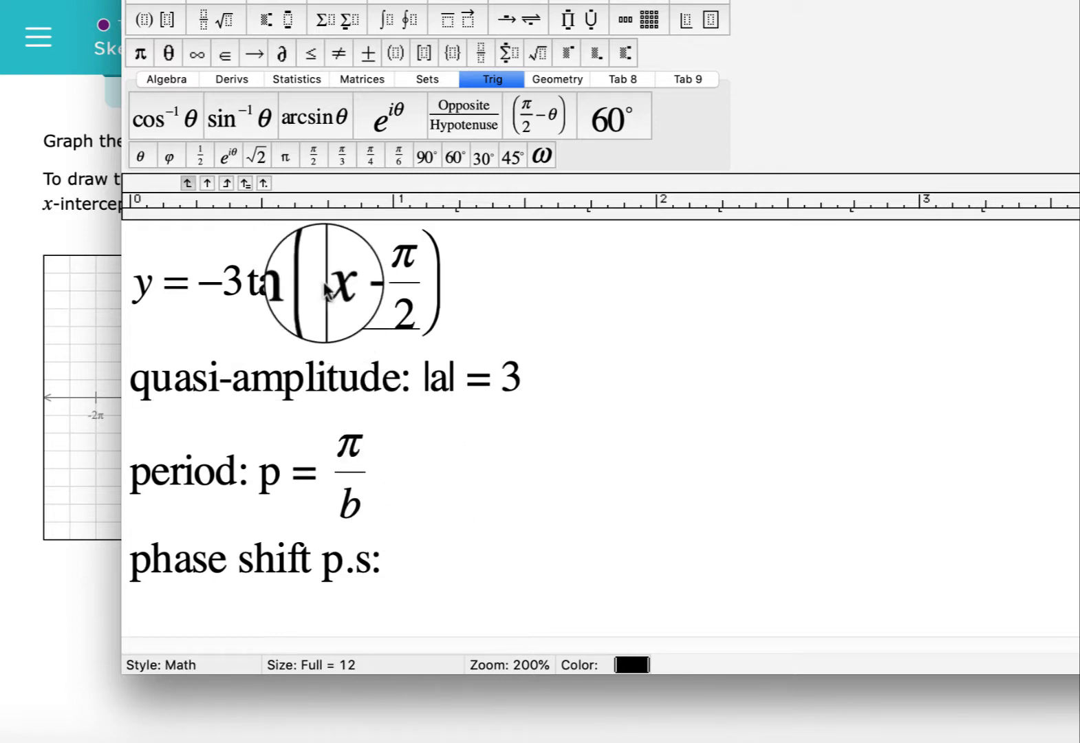
pyautogui.click(370, 467)
pyautogui.write('=')
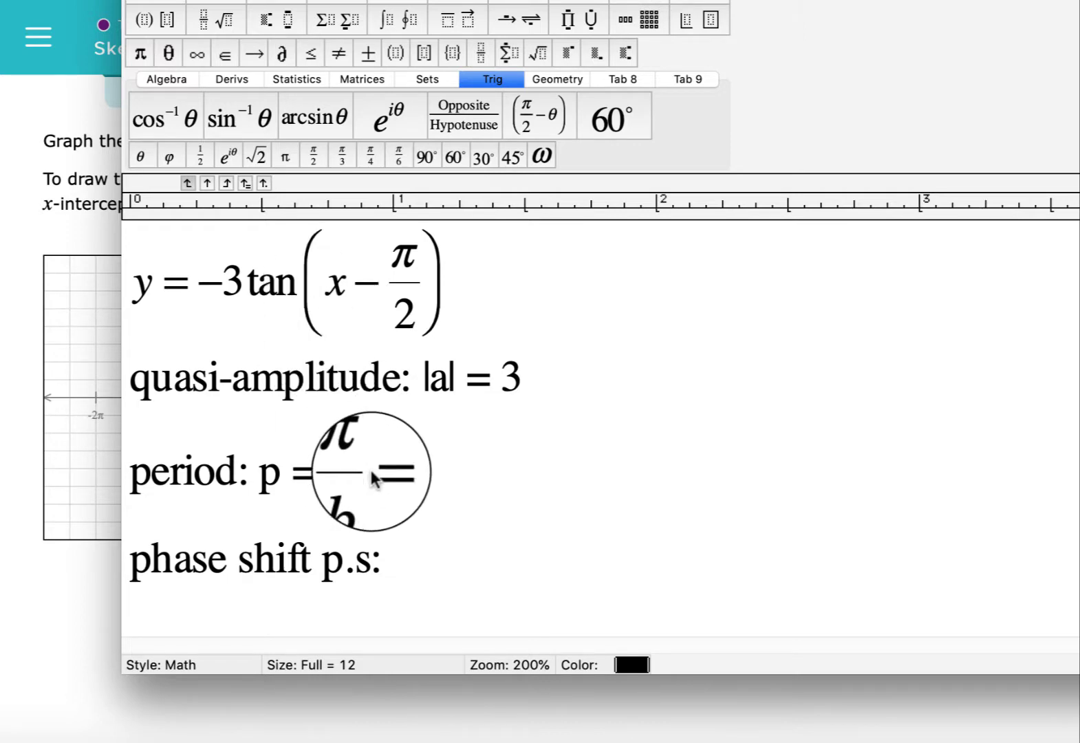
pyautogui.click(285, 158)
pyautogui.click(408, 570)
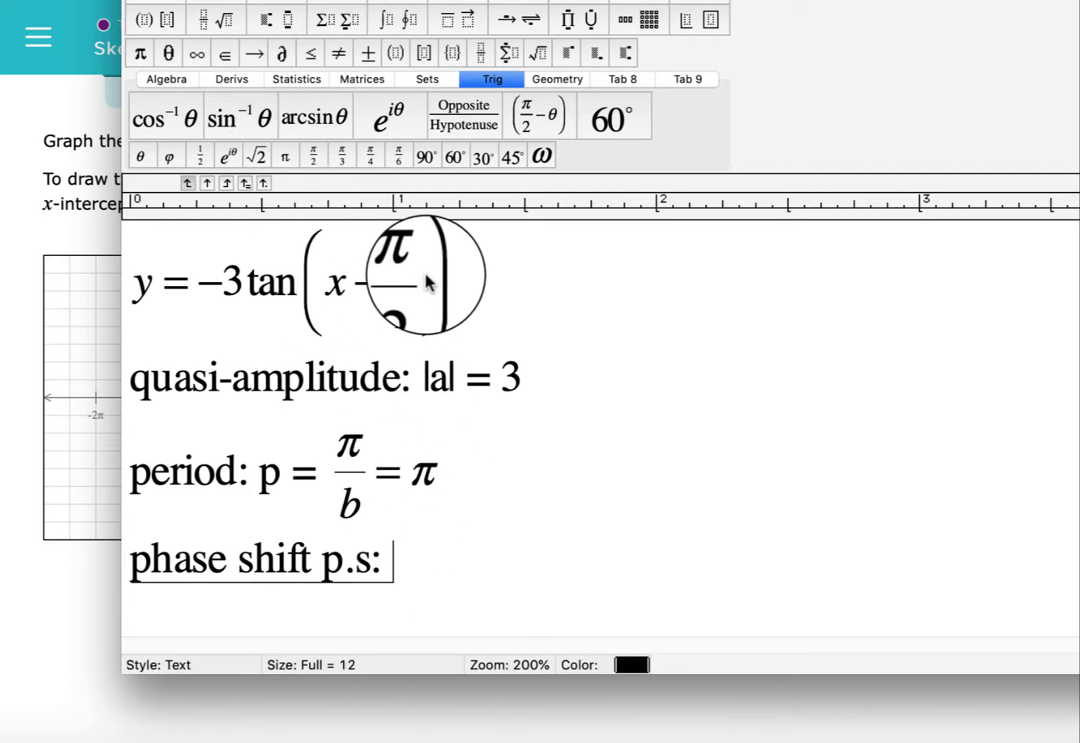
pyautogui.moveTo(306, 284); pyautogui.dragTo(413, 303)
pyautogui.press('super+c')
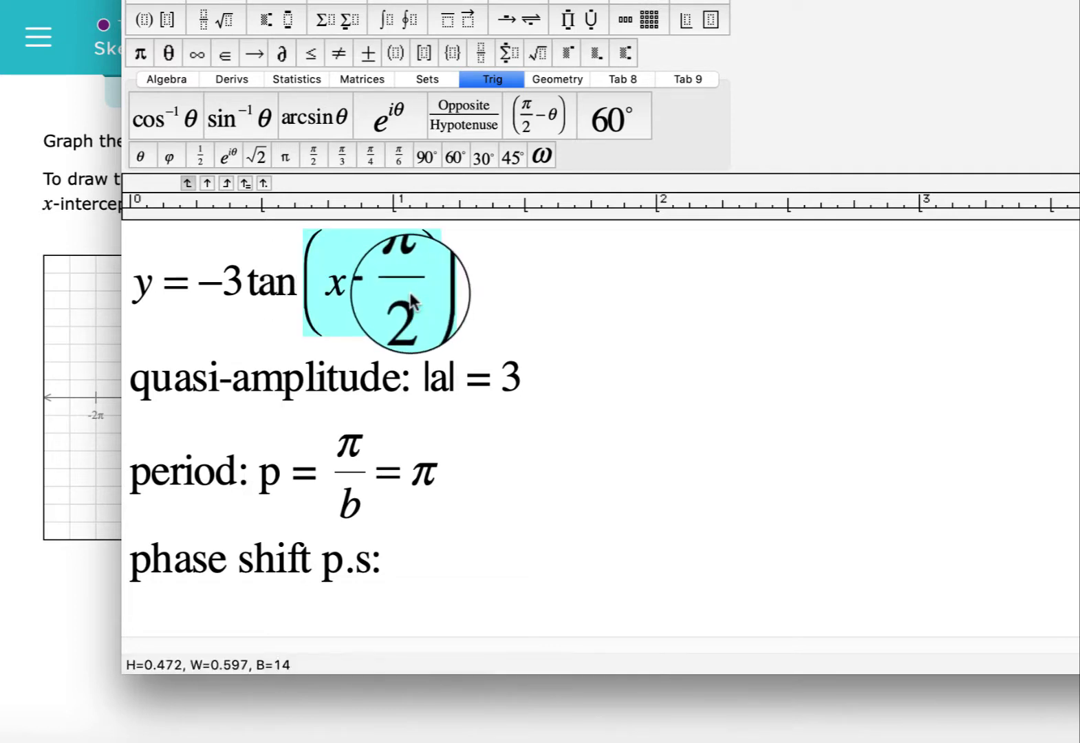
pyautogui.click(419, 549)
# Write (x − π/2) = 0, then x − π/2 = 0, and solve it to x = π/2
pyautogui.press('super+v')
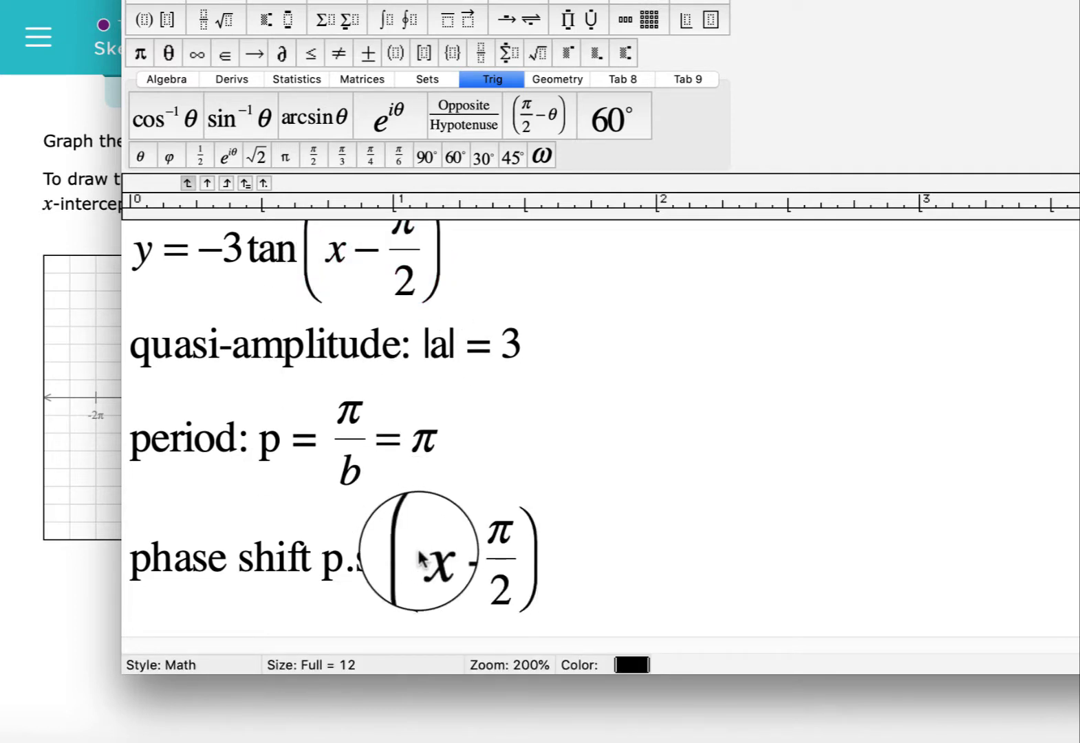
pyautogui.write('=0')
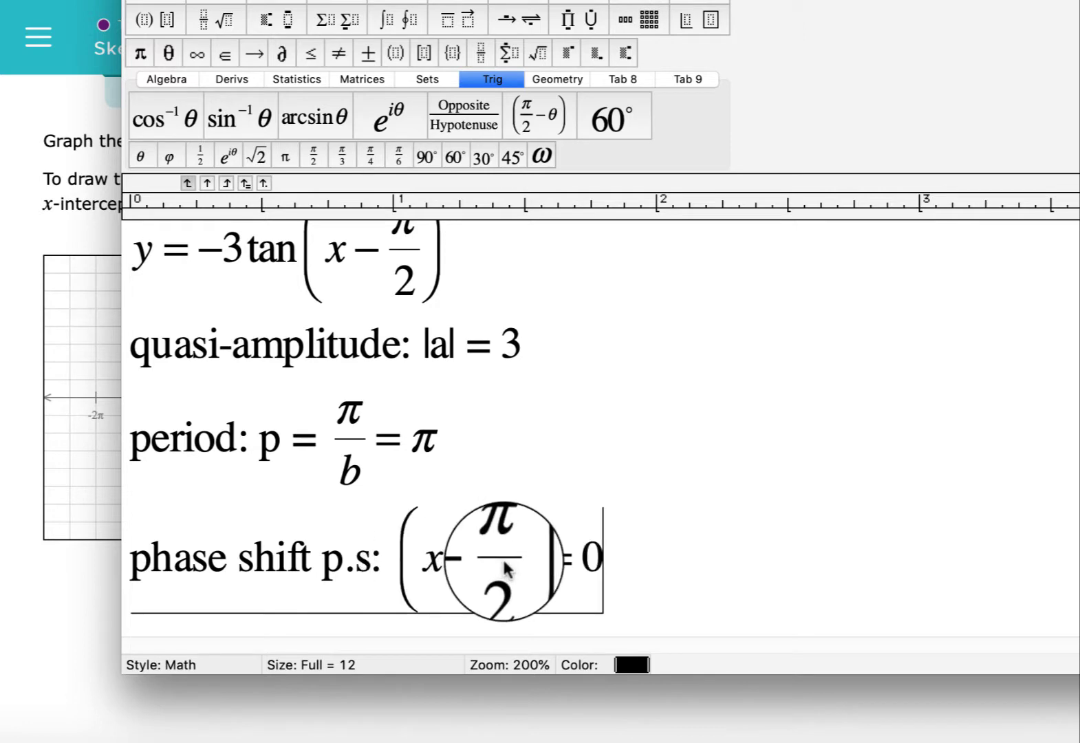
pyautogui.press('Return')
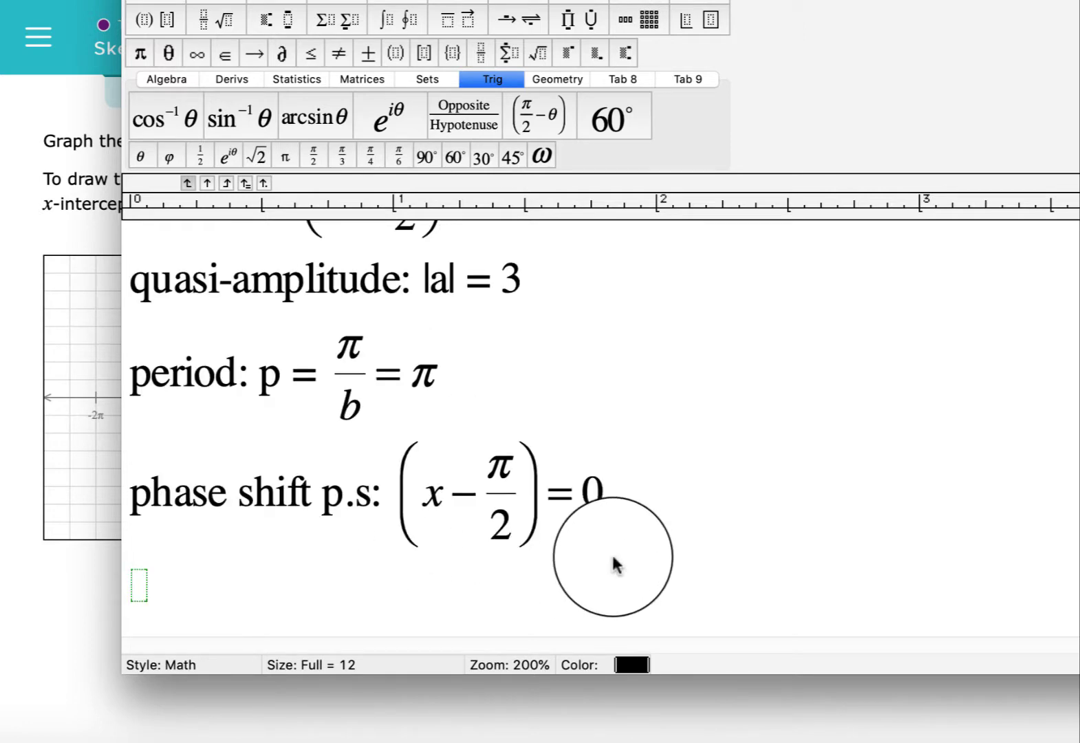
pyautogui.write('x-')
pyautogui.click(316, 157)
pyautogui.write('=')
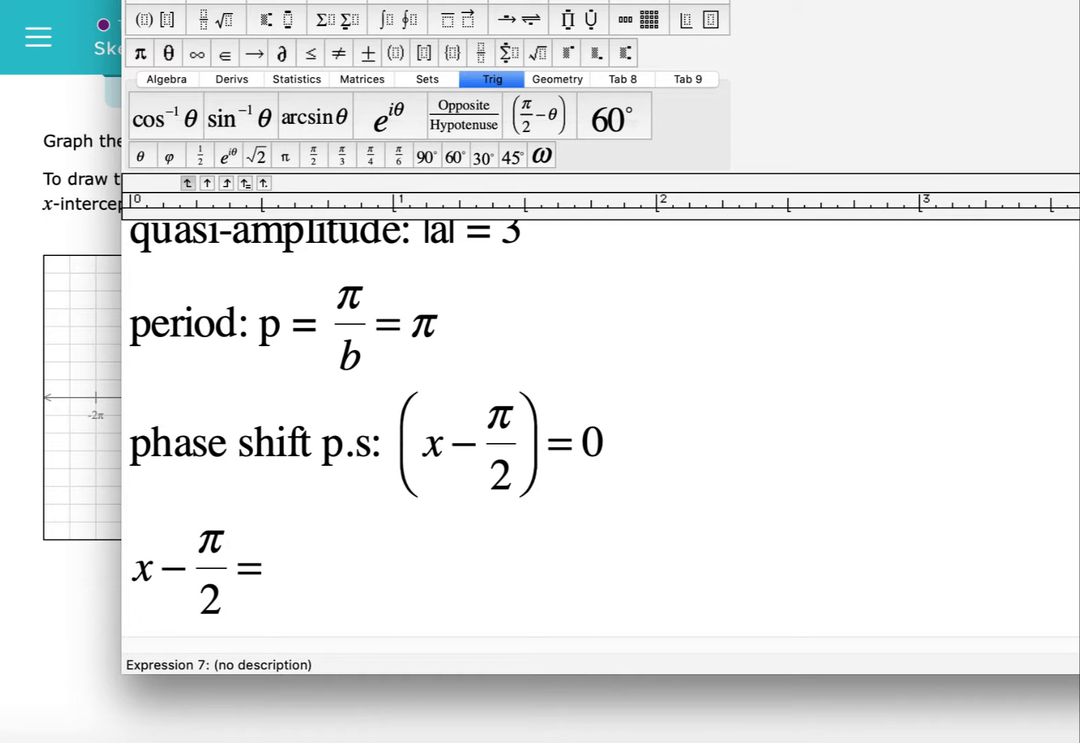
pyautogui.write('0')
pyautogui.press('Return')
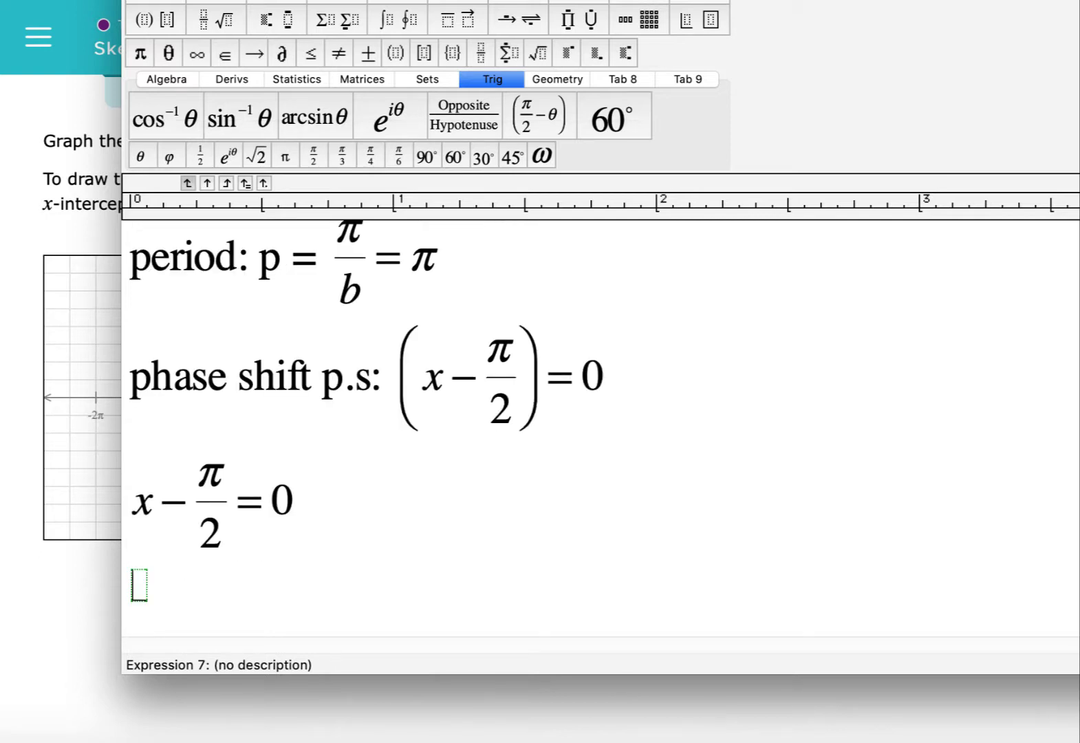
pyautogui.write('x=')
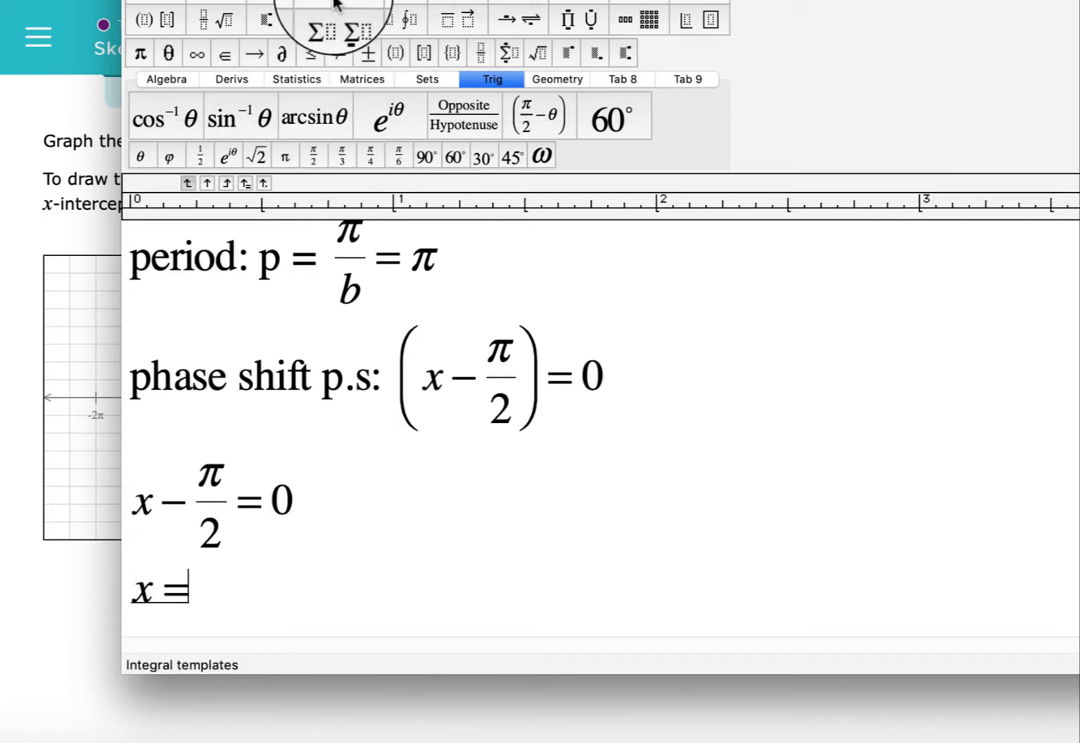
pyautogui.click(314, 157)
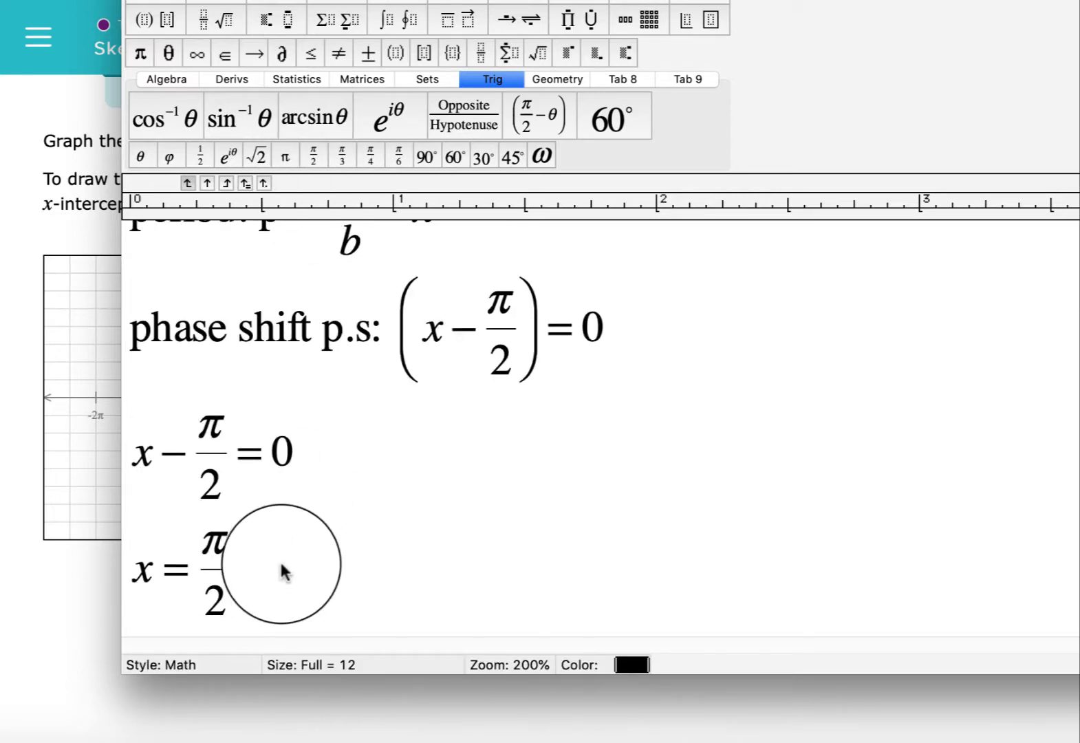
pyautogui.press('Return')
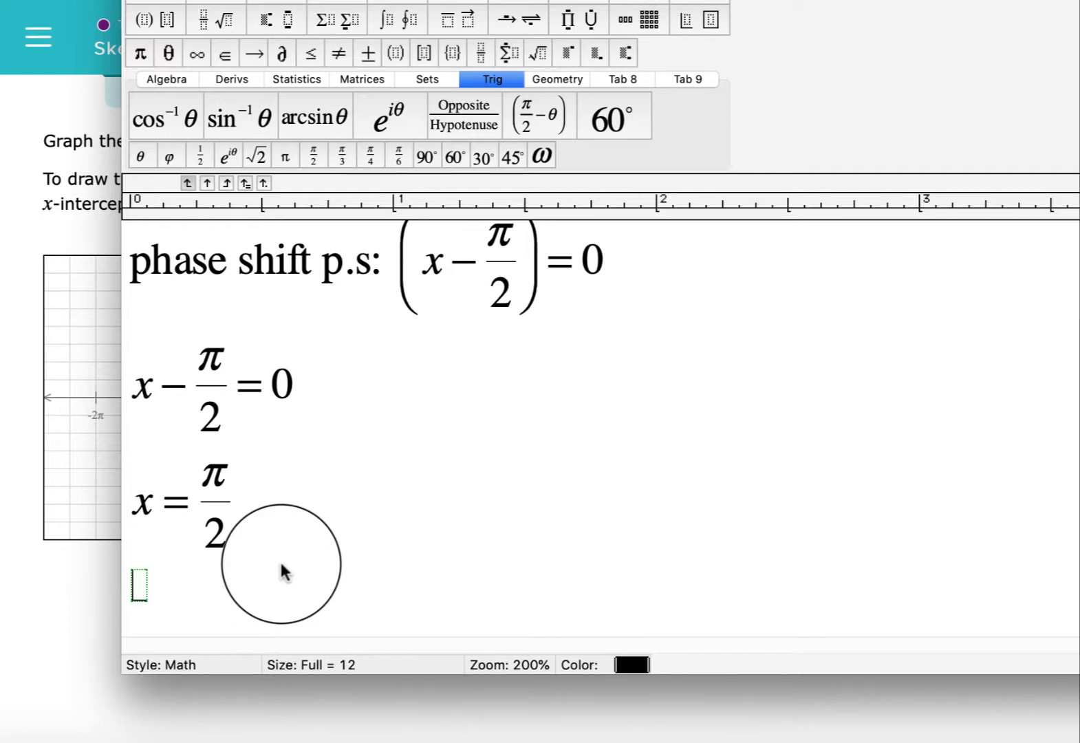
# Build a line combining π/2 and 1/2 π with a ± sign
pyautogui.scroll(5, 478, 459)
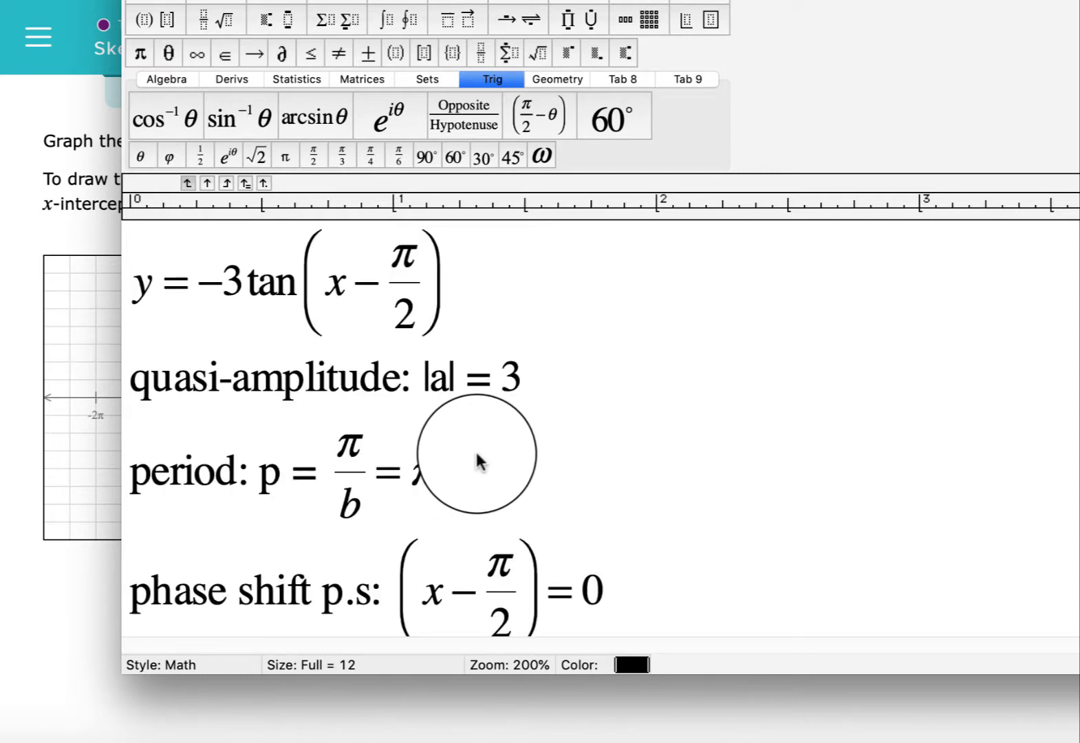
pyautogui.scroll(-5, 479, 460)
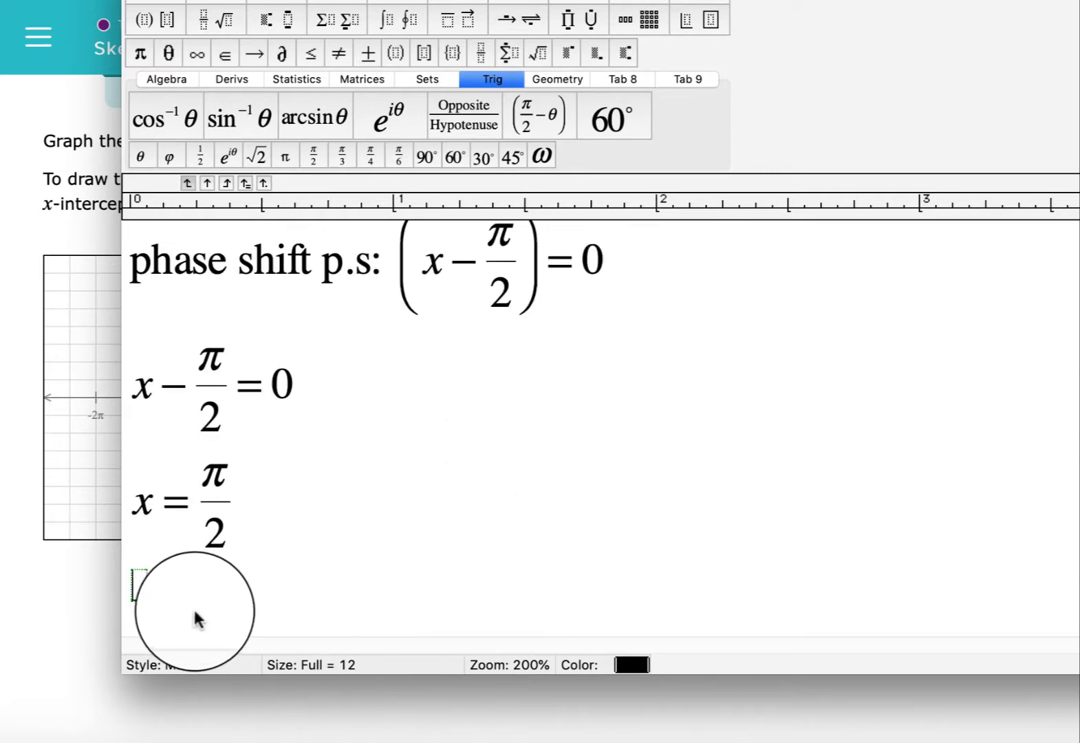
pyautogui.write('1/2π')
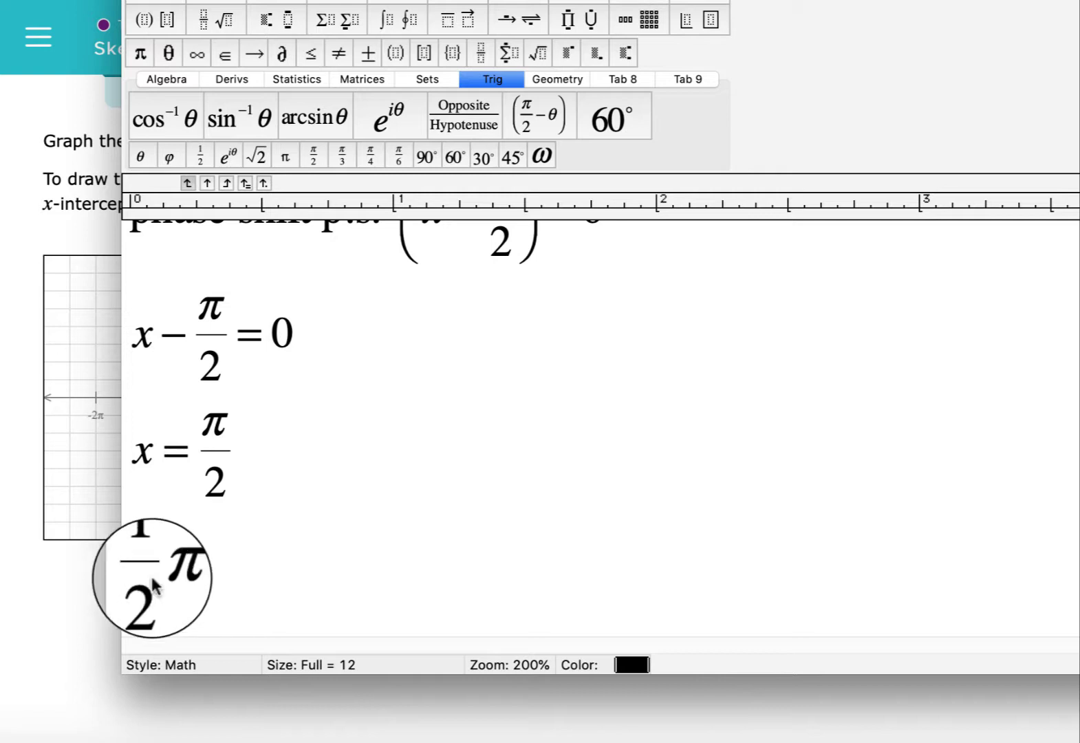
pyautogui.moveTo(192, 448); pyautogui.dragTo(241, 451)
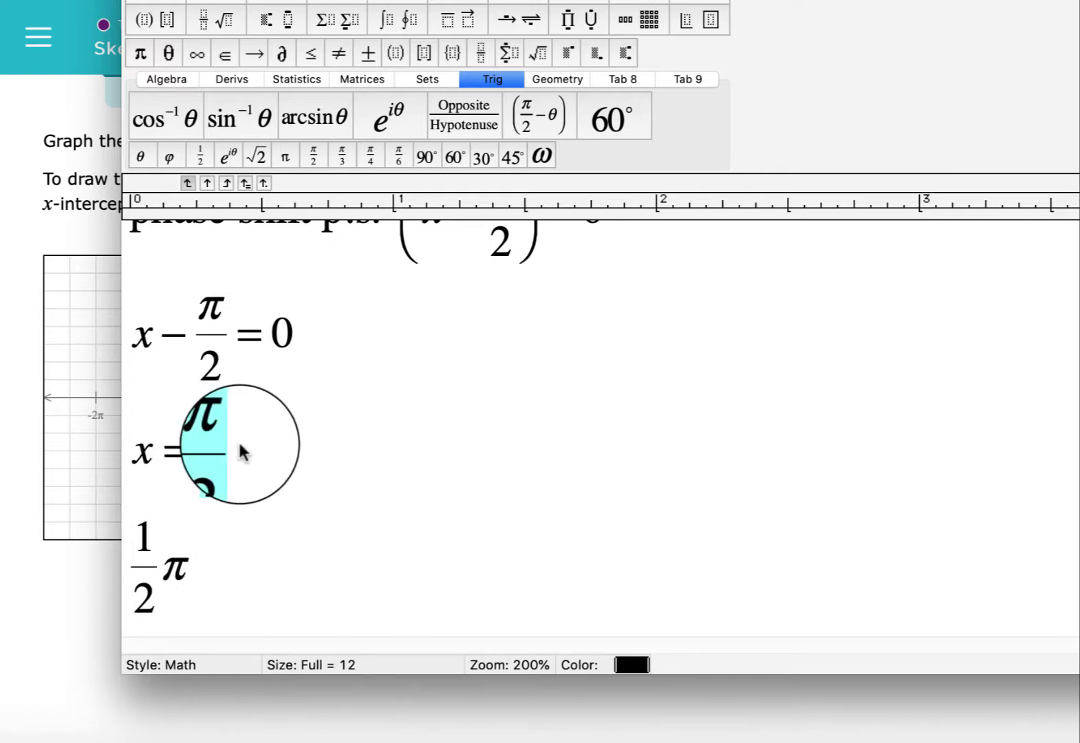
pyautogui.click(124, 570)
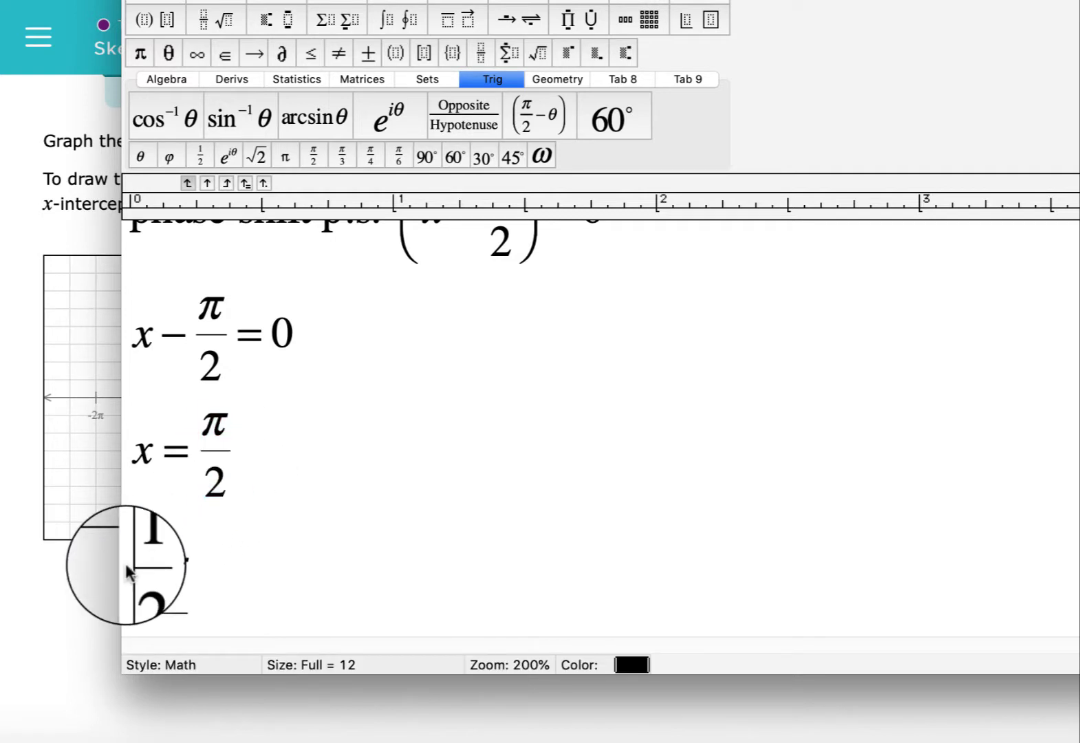
pyautogui.write('π/2')
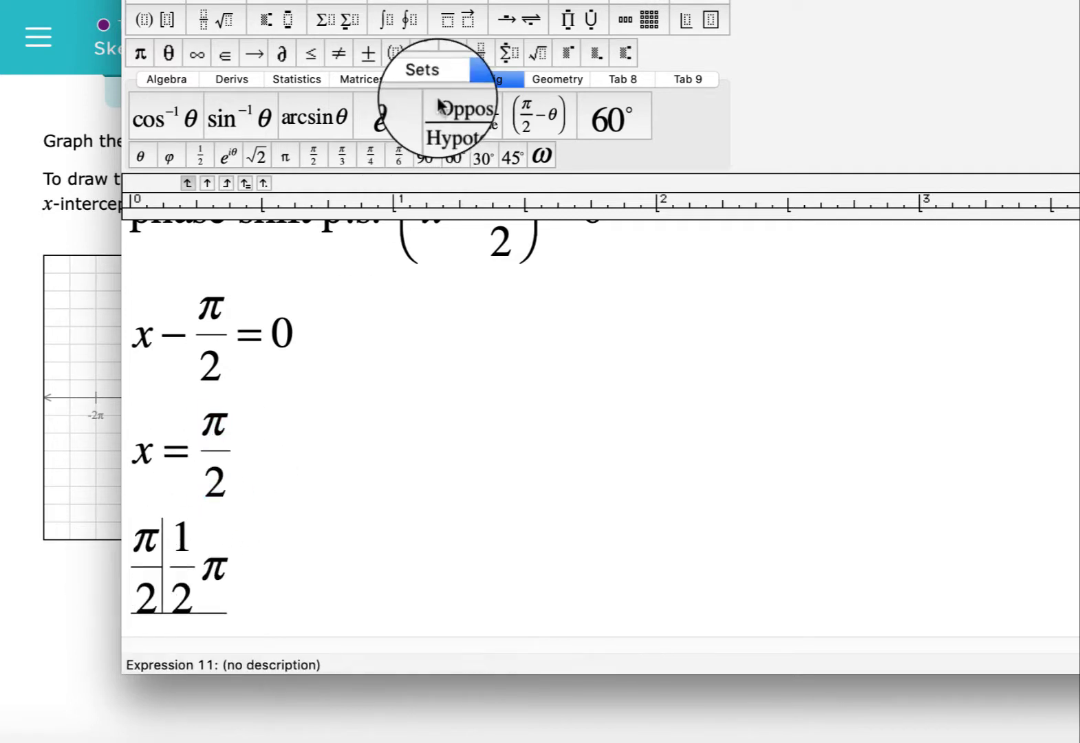
pyautogui.click(368, 55)
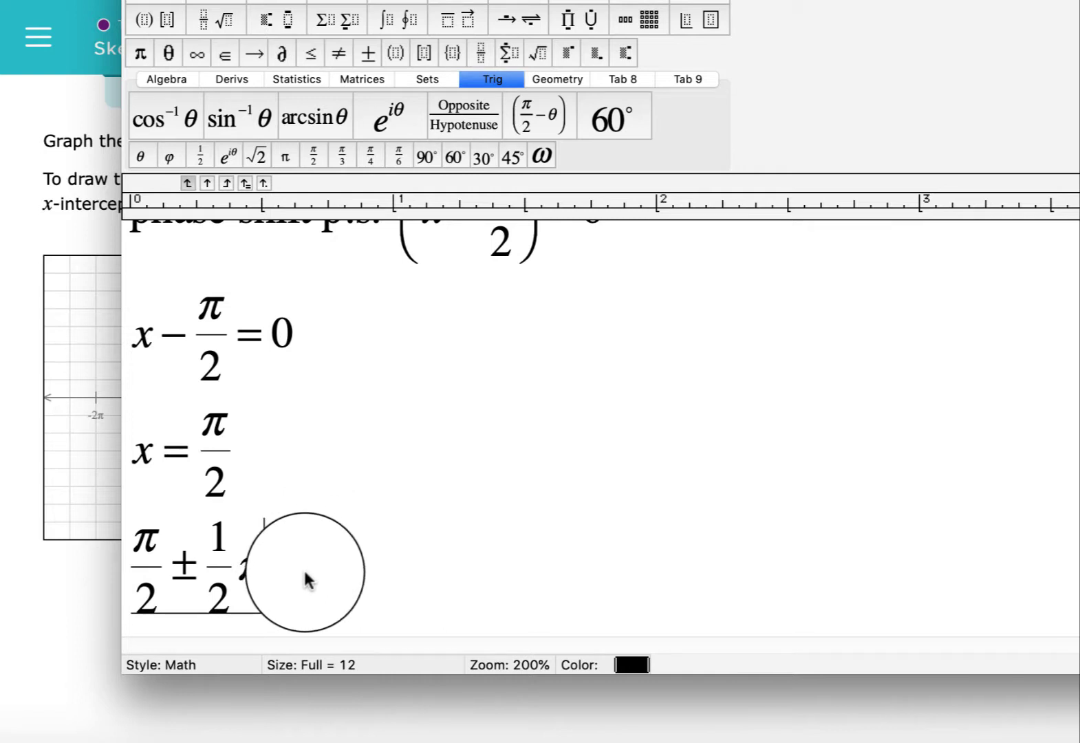
pyautogui.press('Return')
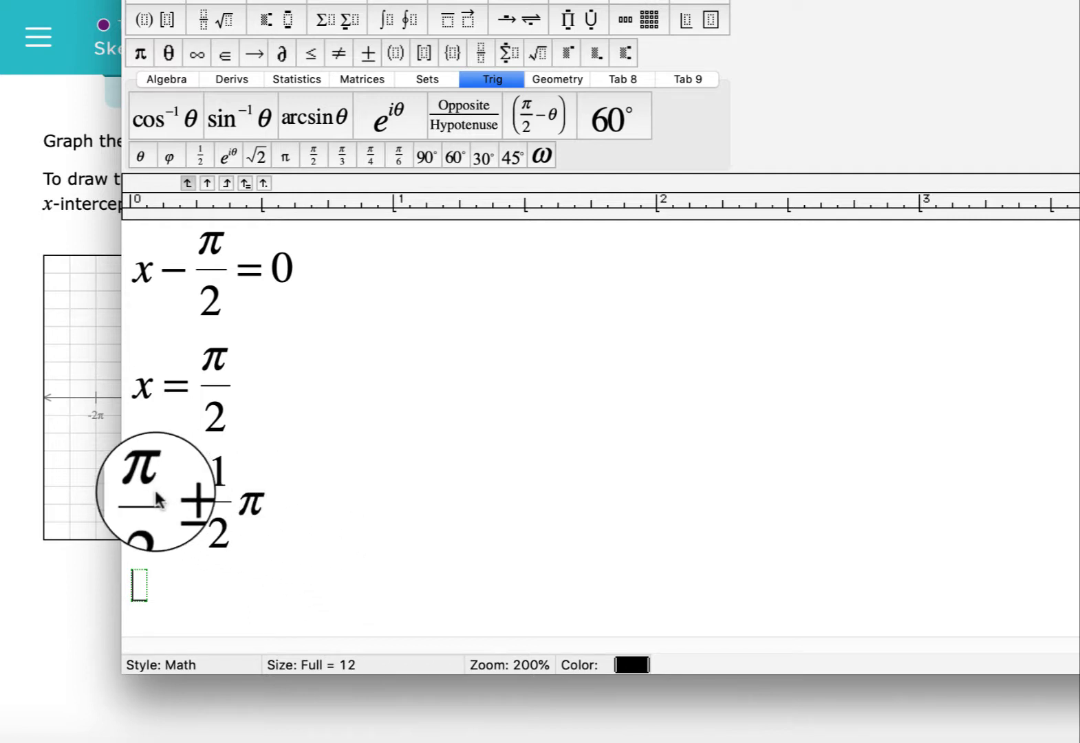
# Work out the right asymptote as π/2 + π/2 = π
pyautogui.moveTo(152, 503); pyautogui.dragTo(135, 491)
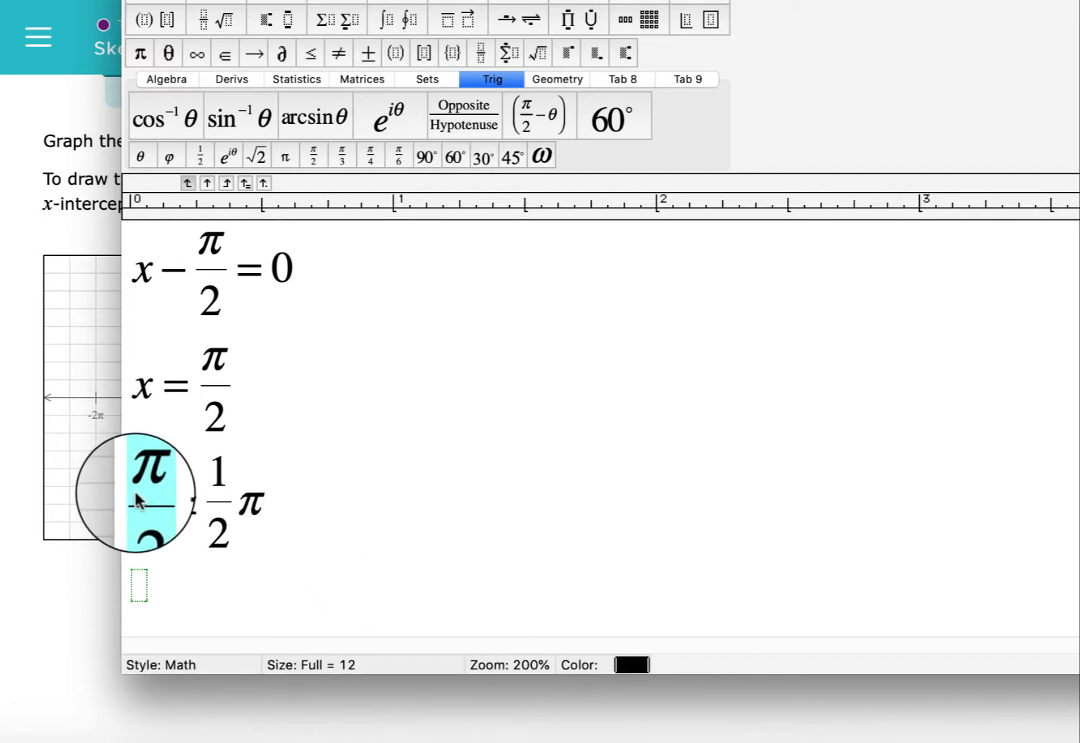
pyautogui.click(138, 578)
pyautogui.press('super+v')
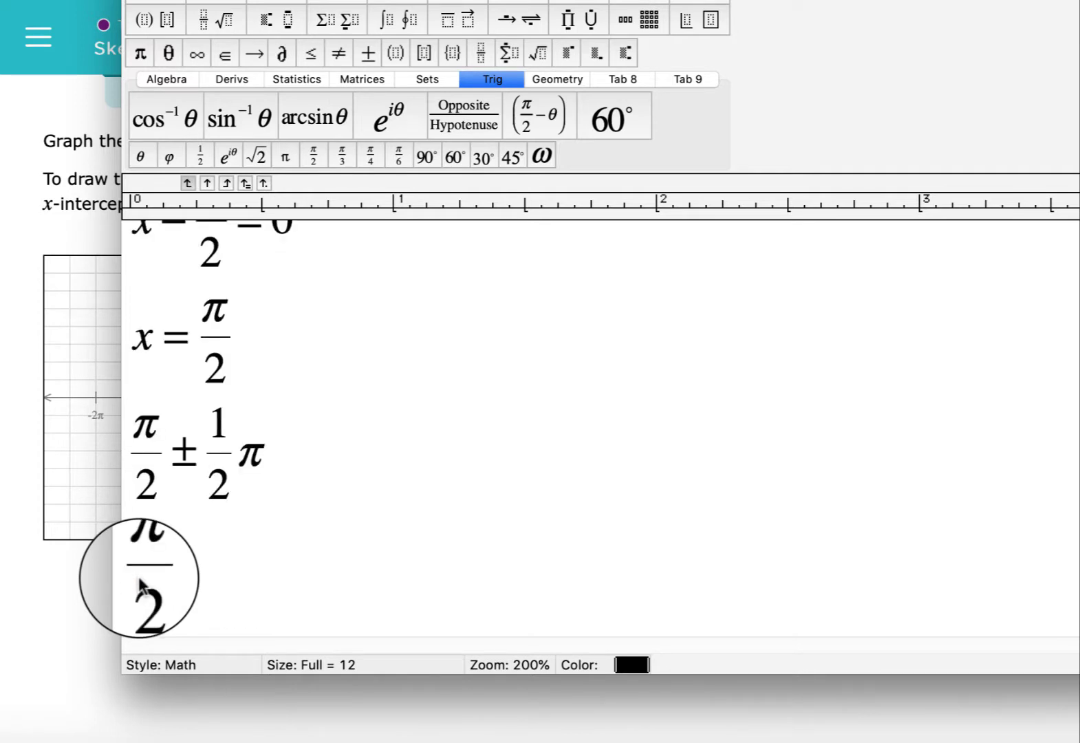
pyautogui.write('-')
pyautogui.press('super+v')
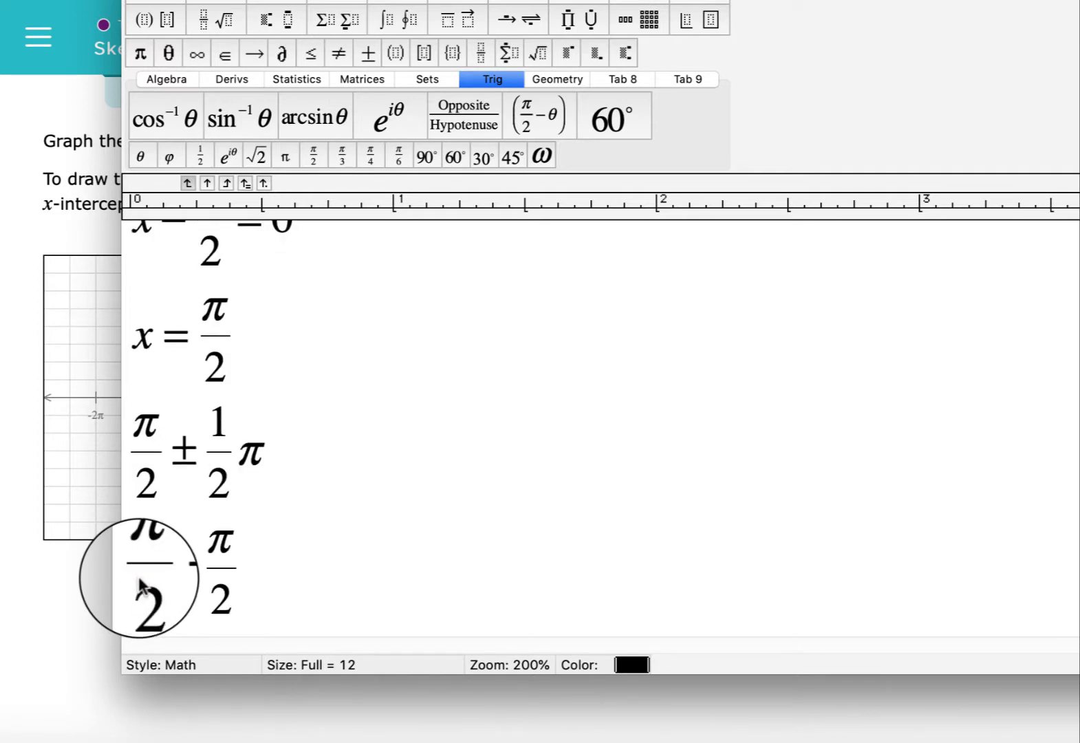
pyautogui.write('=')
pyautogui.click(285, 157)
pyautogui.press('Return')
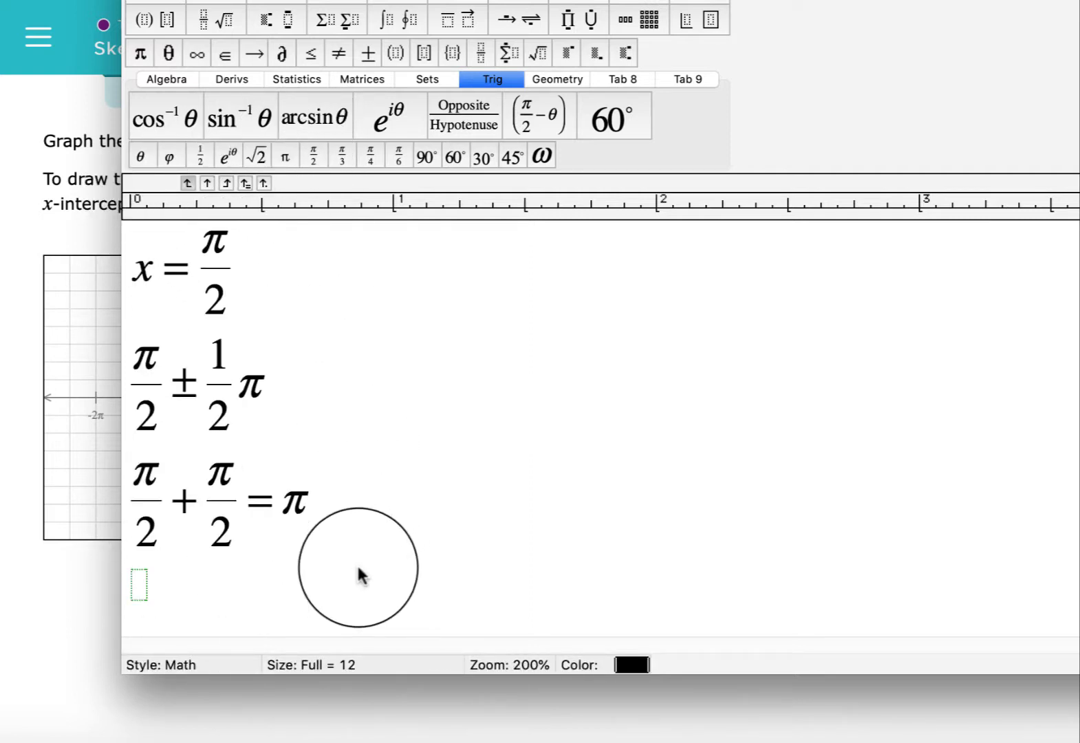
# Work out the left asymptote as π/2 − π/2 = 0
pyautogui.write('π/2')
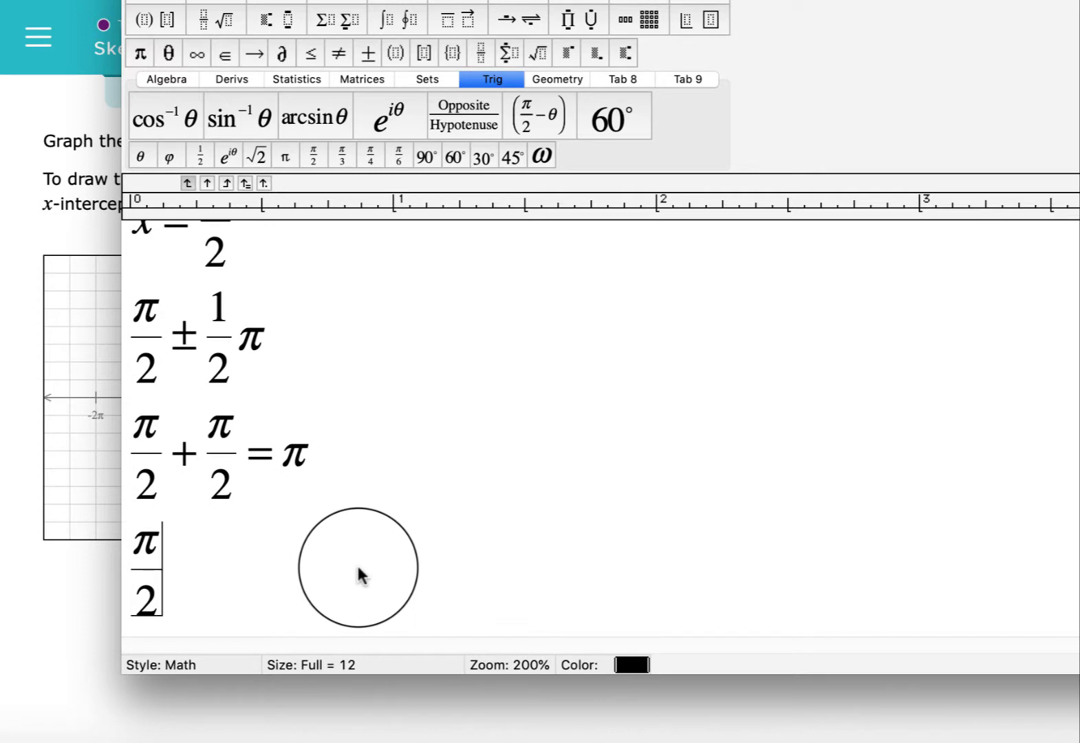
pyautogui.write('-')
pyautogui.hotkey('ctrl', 'v')
pyautogui.write('=0')
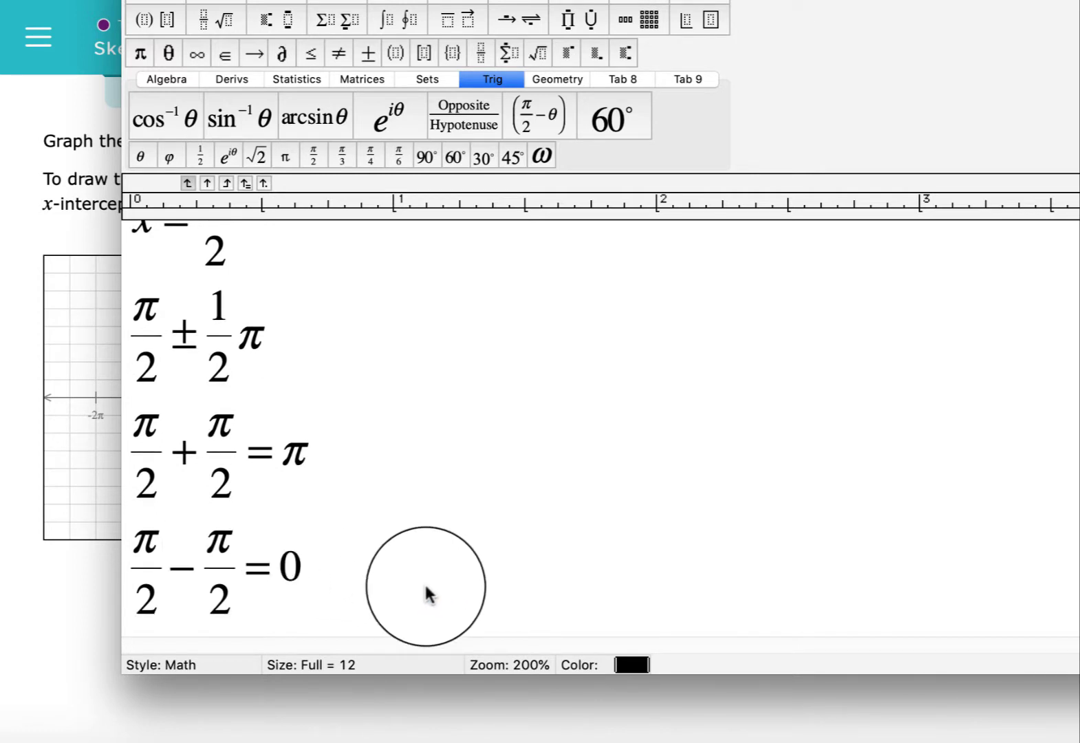
pyautogui.press('Return')
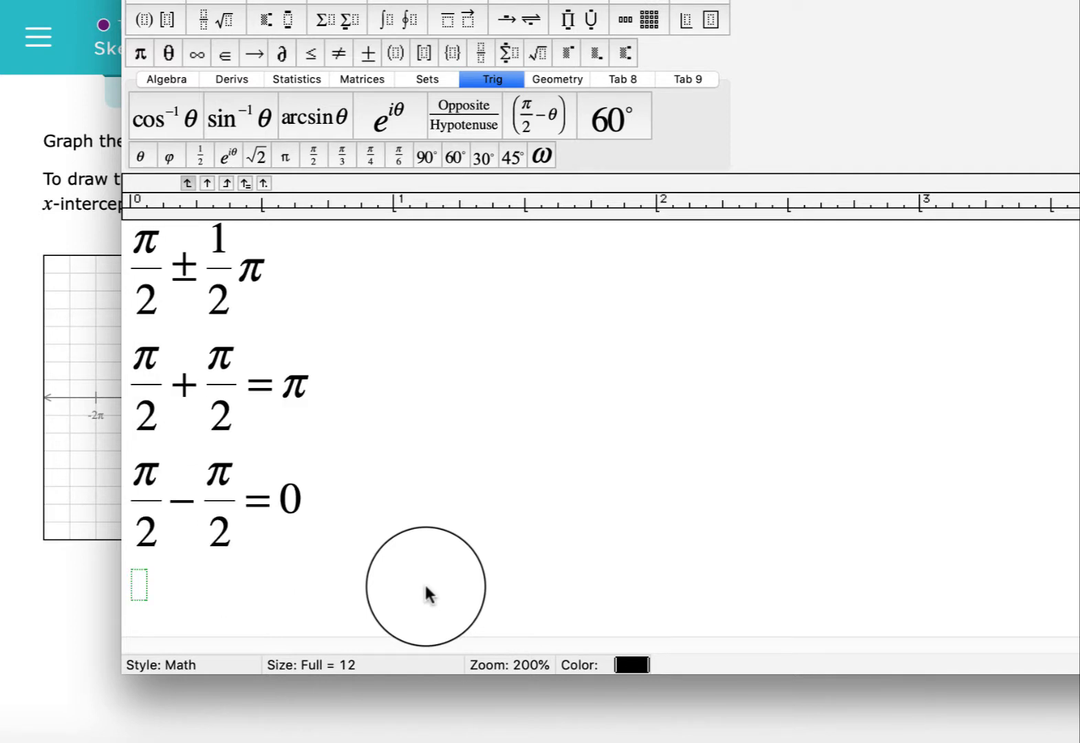
# Record the asymptotes x = π and x = 0, then hide MathType to reveal the graph
pyautogui.write('x=')
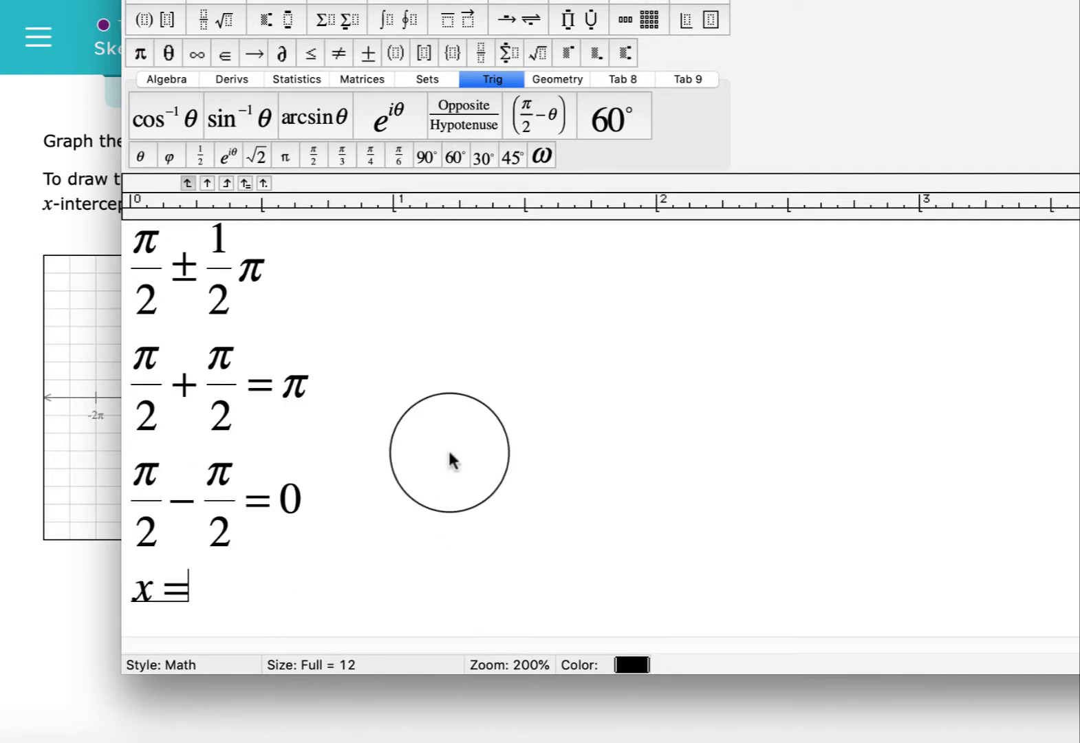
pyautogui.click(285, 157)
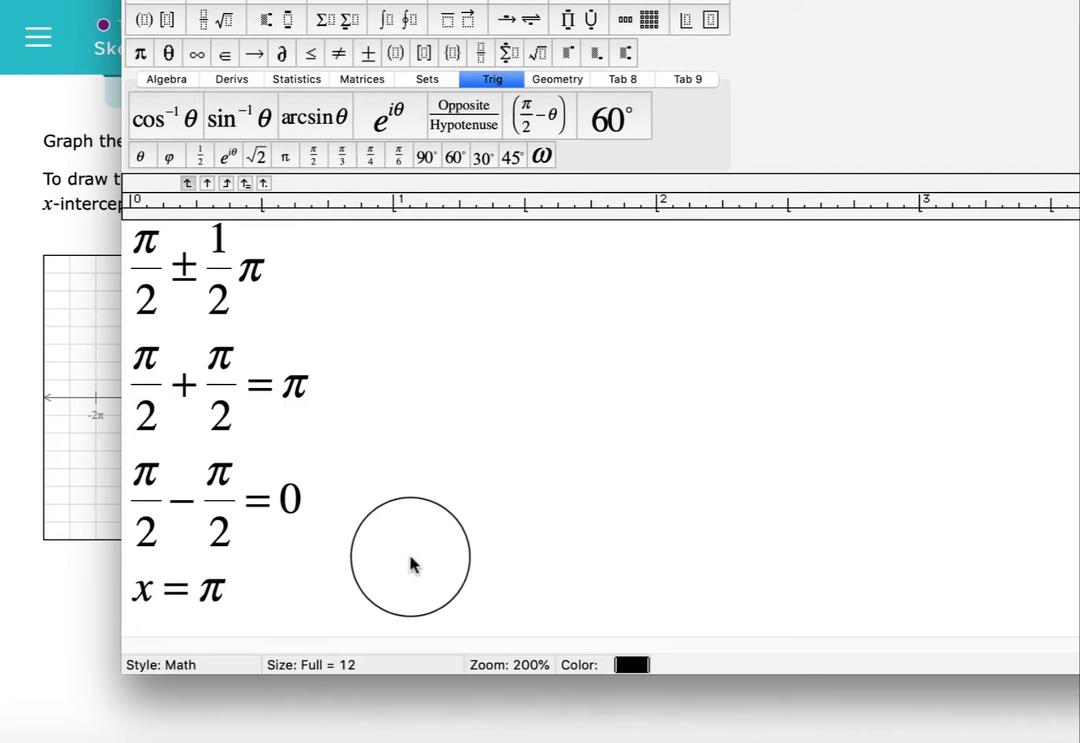
pyautogui.press('Return')
pyautogui.write('x=0')
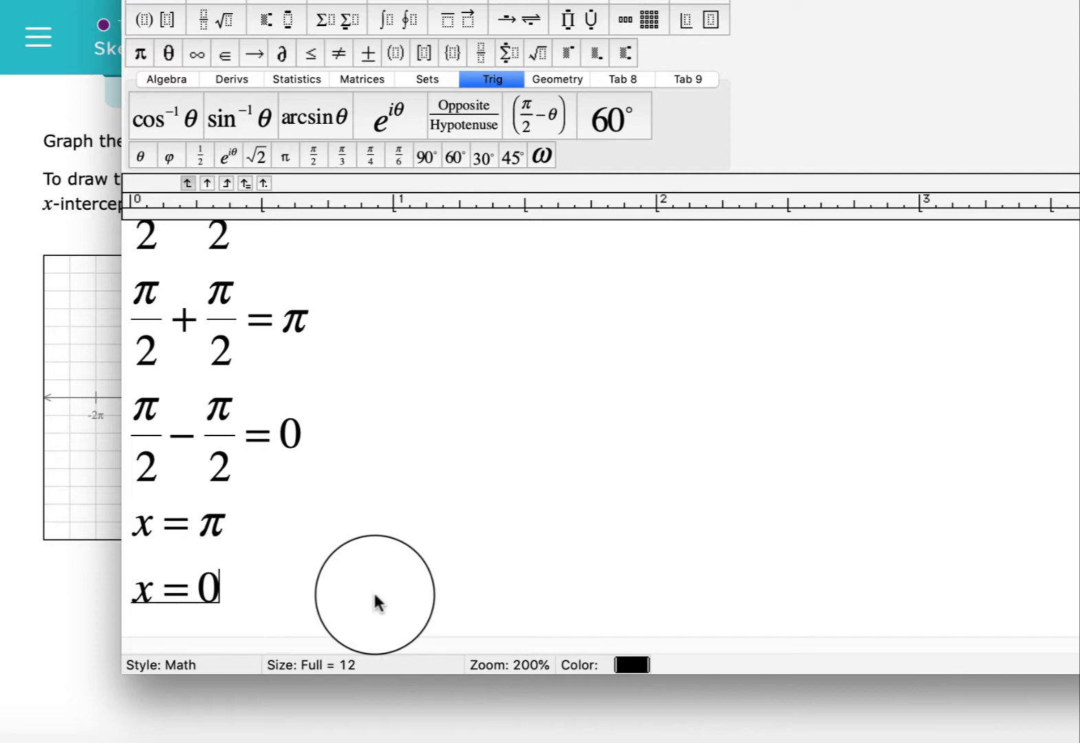
pyautogui.press('super+Tab')
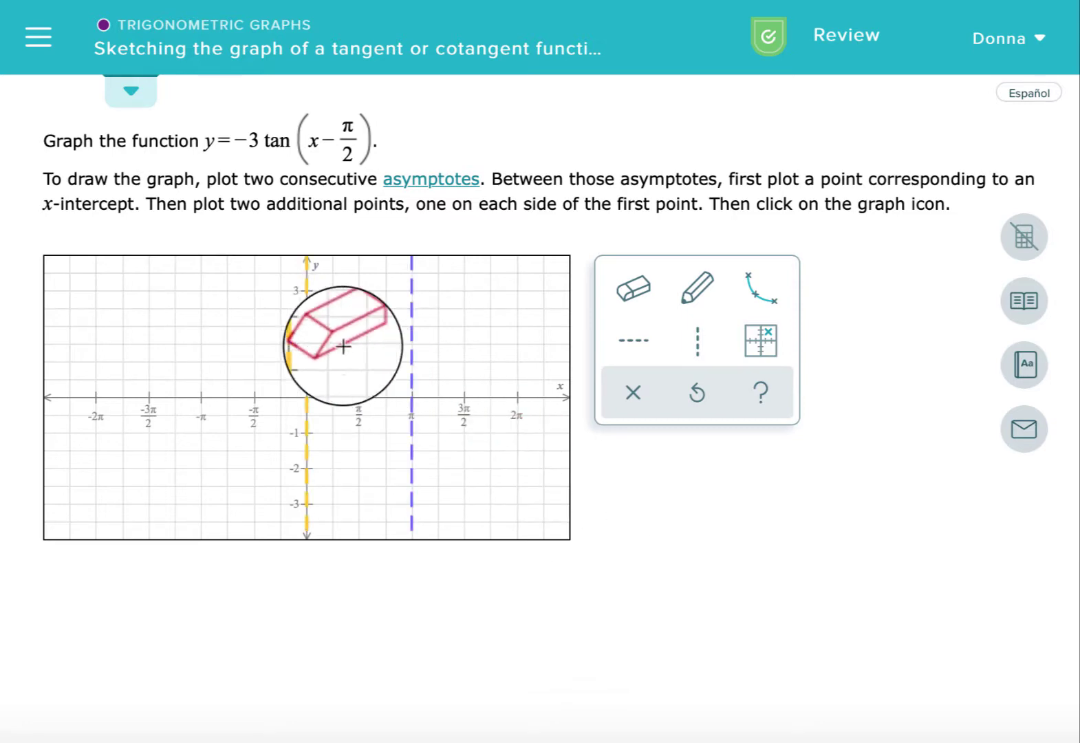
# Fix the dashed asymptote at x = π and plot the x-intercept at (π/2, 0)
pyautogui.click(654, 331)
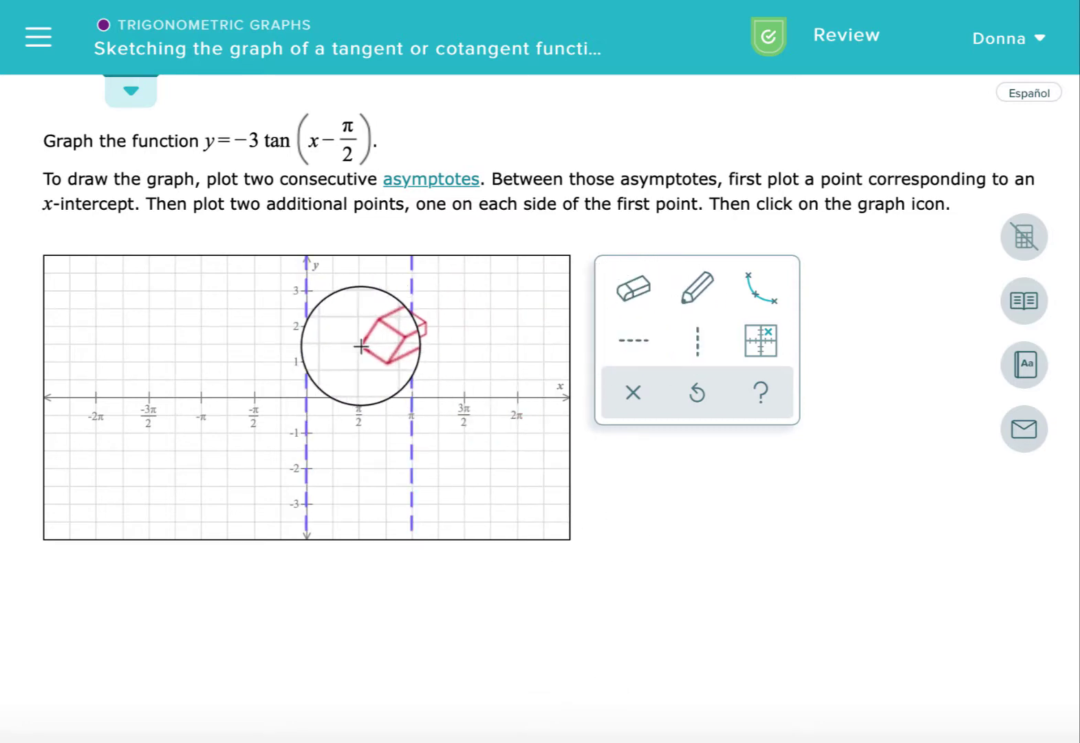
pyautogui.click(424, 350)
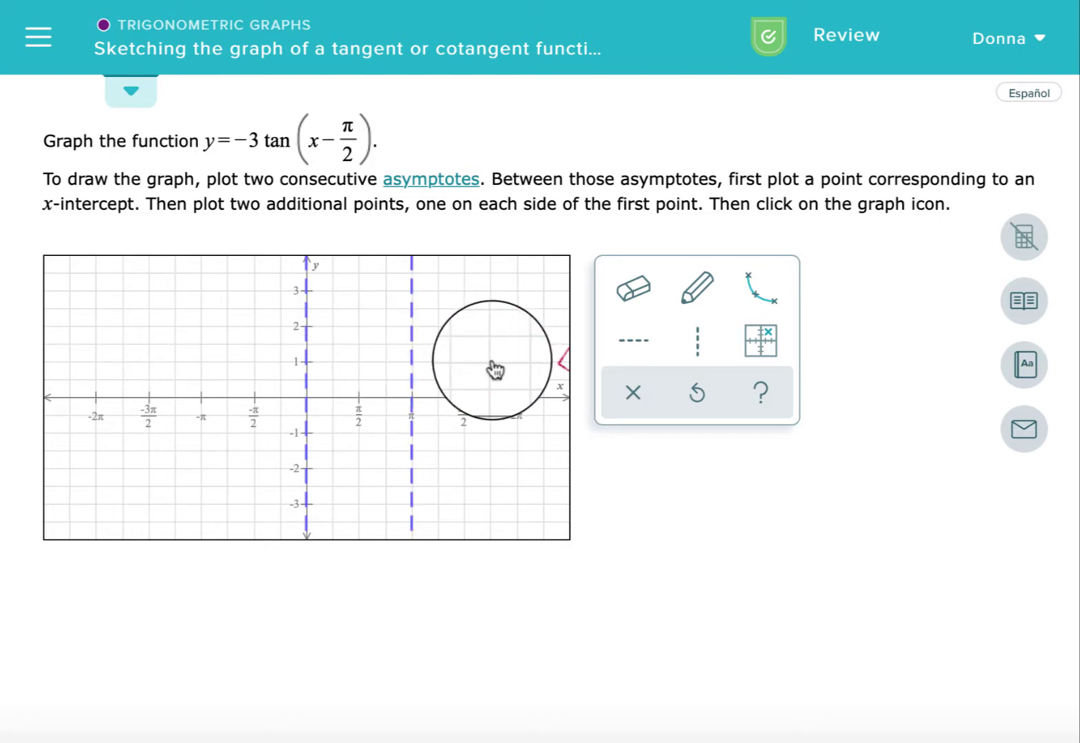
pyautogui.click(696, 298)
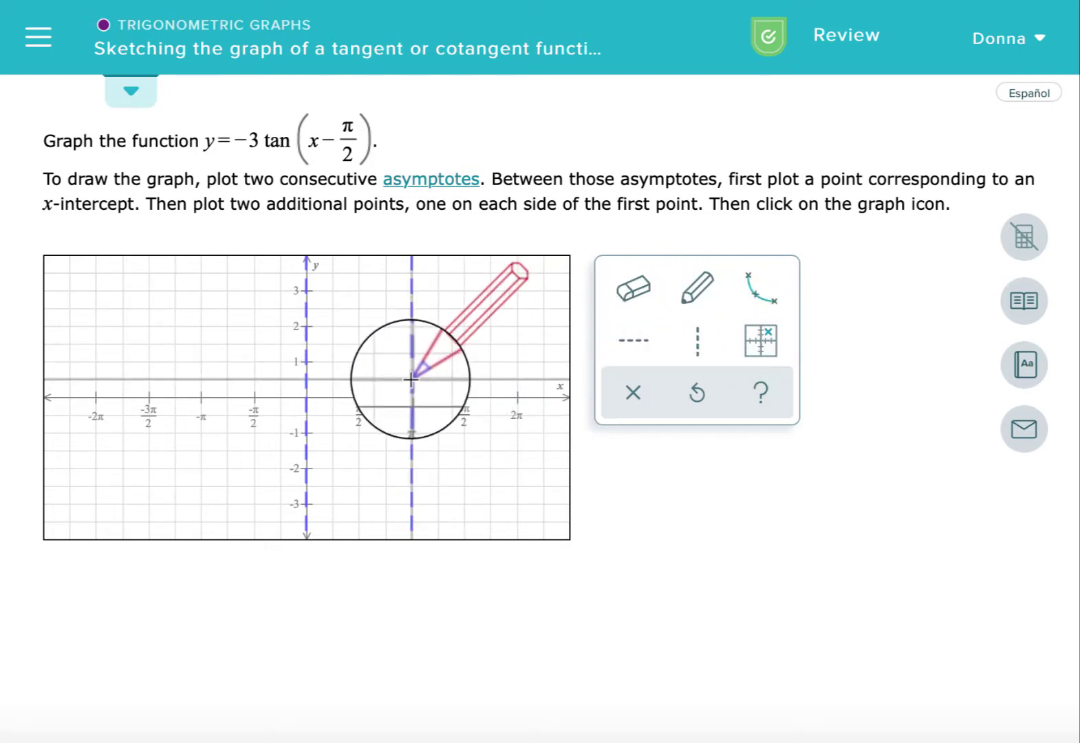
pyautogui.click(358, 395)
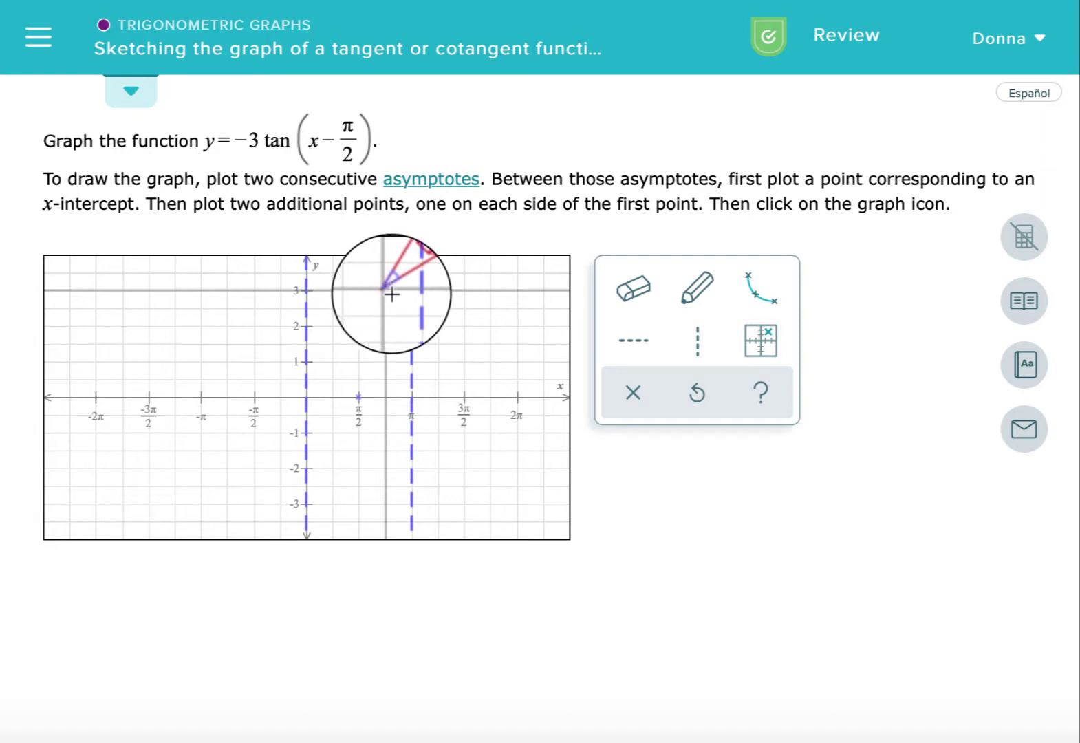
# Plot the points (3π/4, −3) and (π/4, 3) with the pencil tool
pyautogui.click(384, 504)
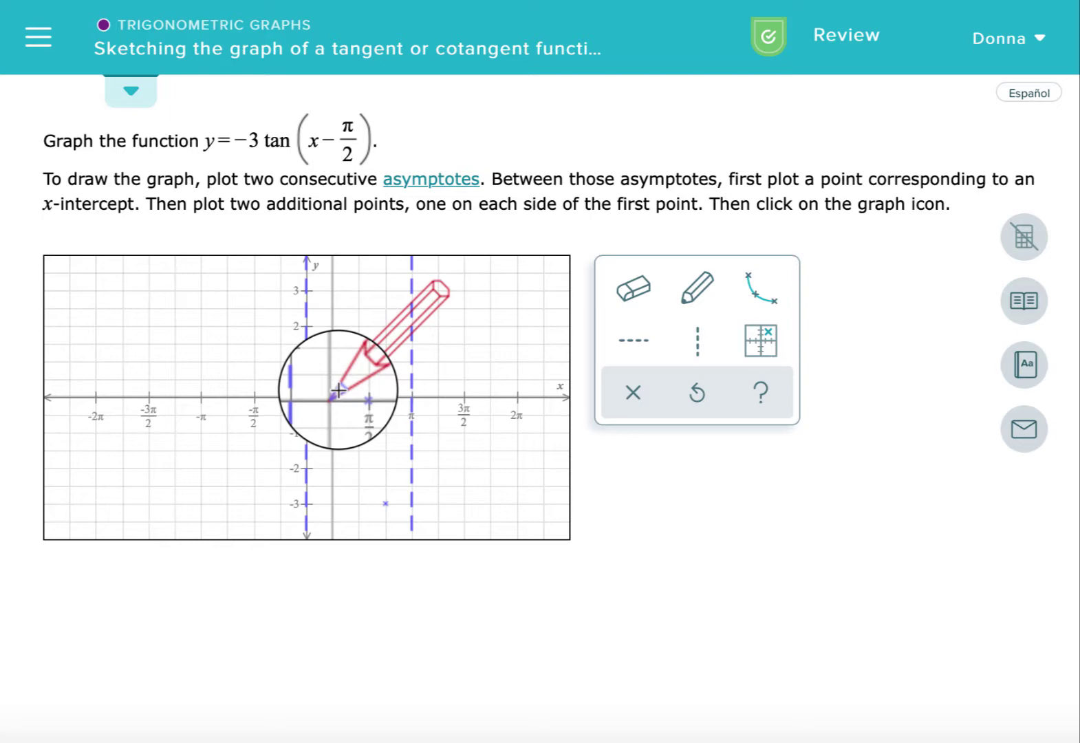
pyautogui.click(333, 290)
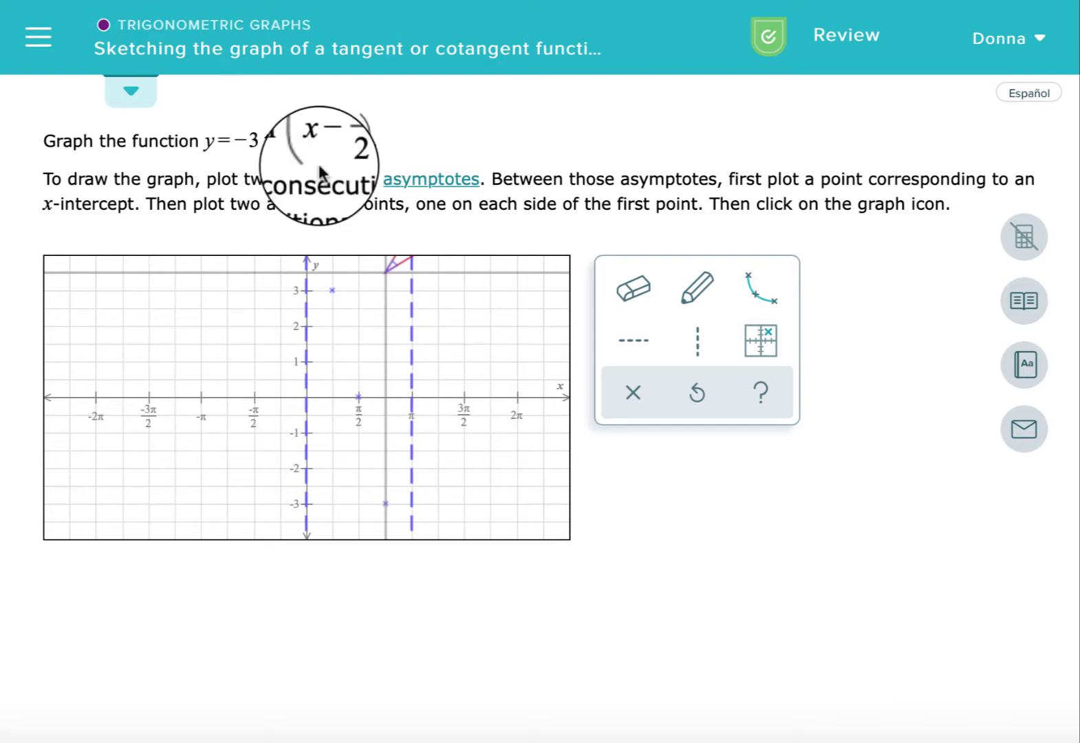
pyautogui.click(385, 503)
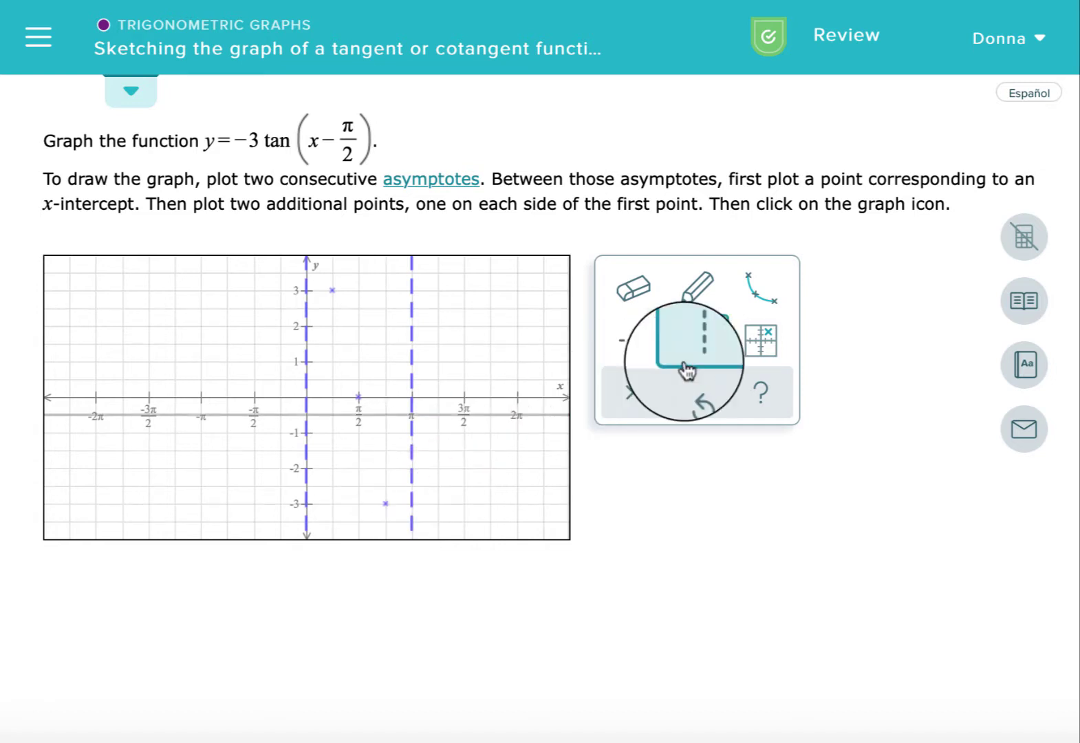
# Draw the tangent curves through the points, submit the graph, and load the next practice problem
pyautogui.click(770, 306)
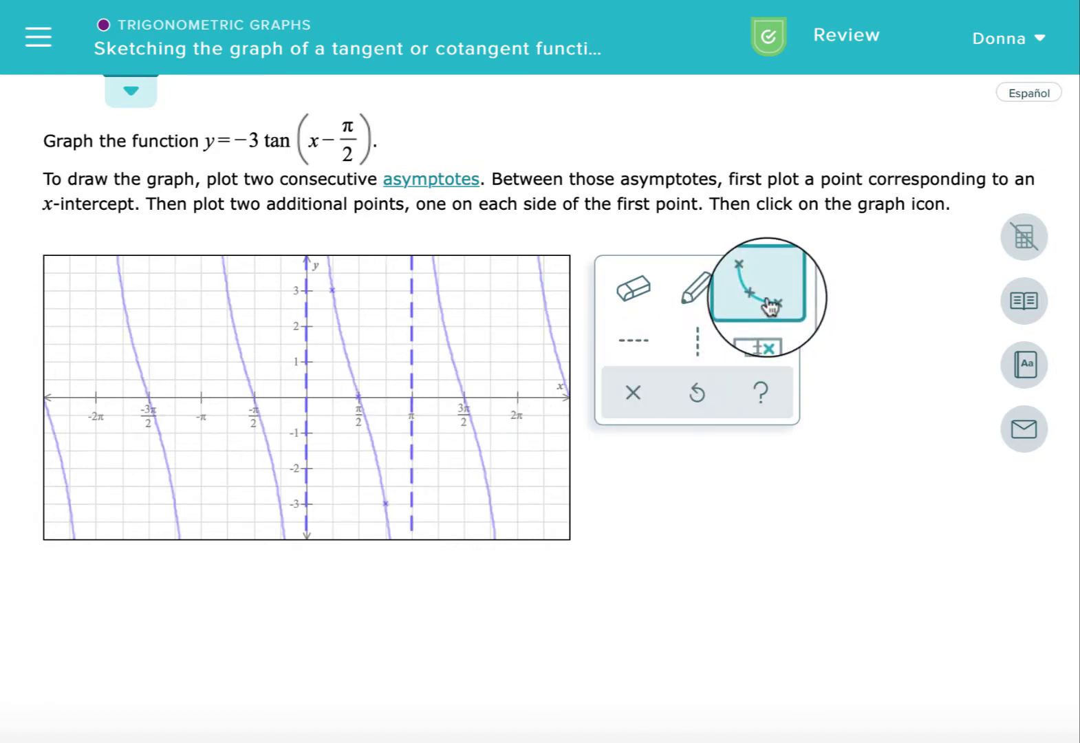
pyautogui.scroll(-1, 571, 496)
pyautogui.click(476, 740)
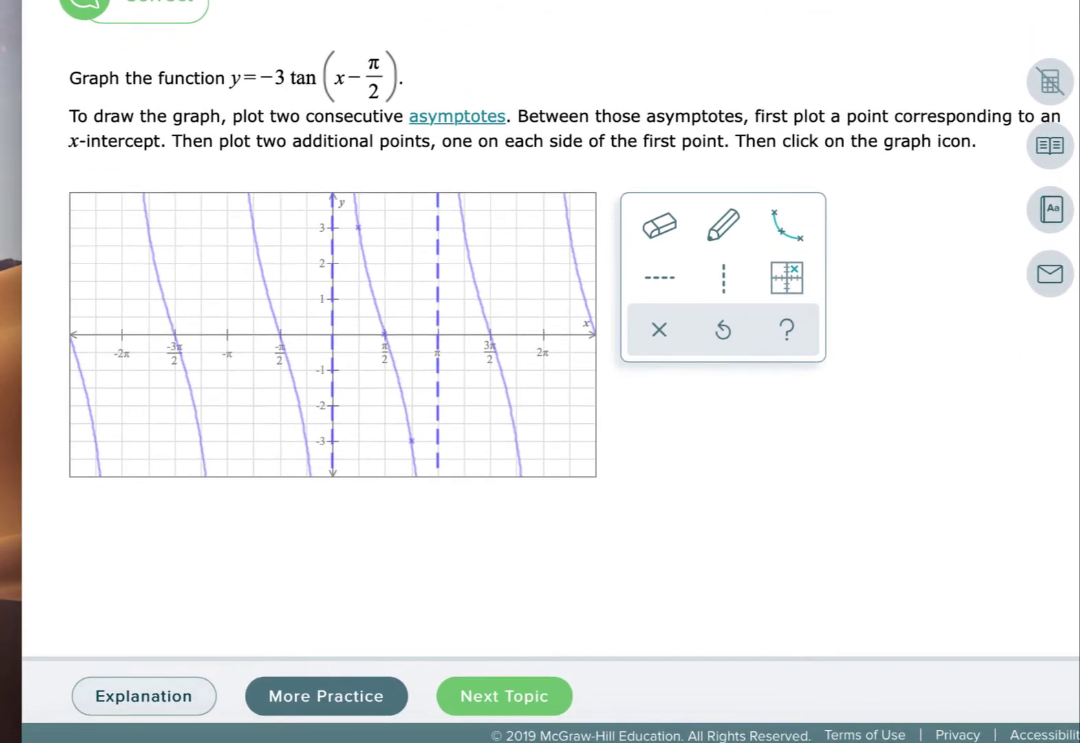
pyautogui.click(347, 699)
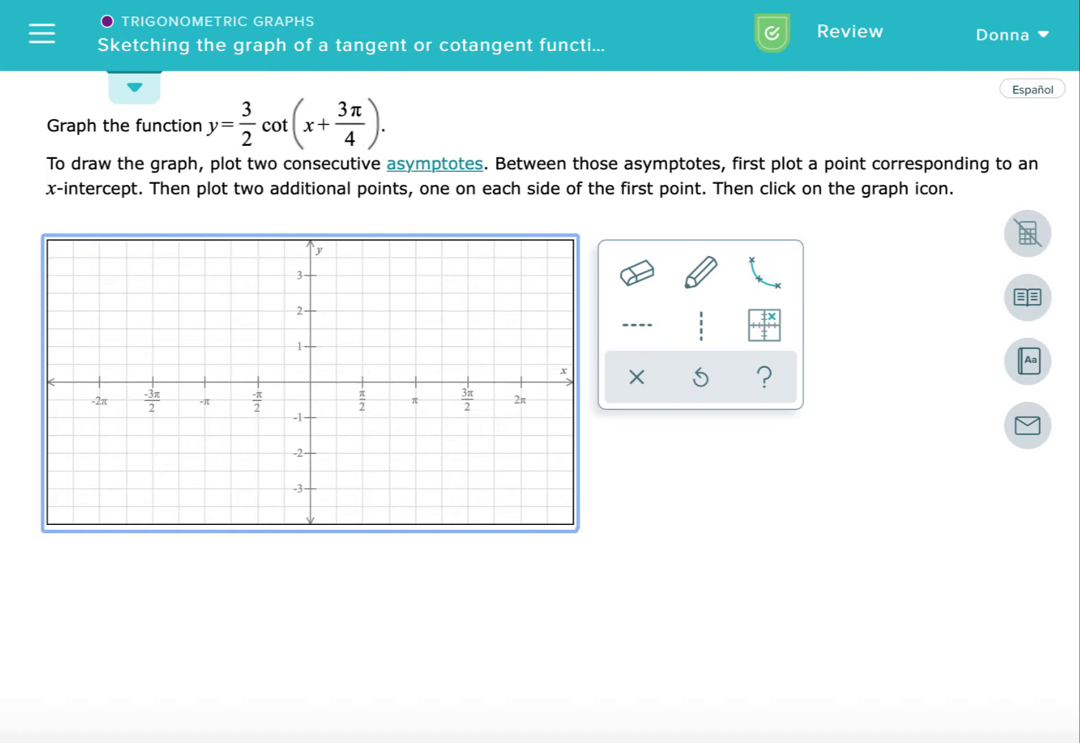
# Change the quasi-amplitude denominator to 2, giving 3/2, and paste −3π/4 after x =
pyautogui.press('super+Tab')
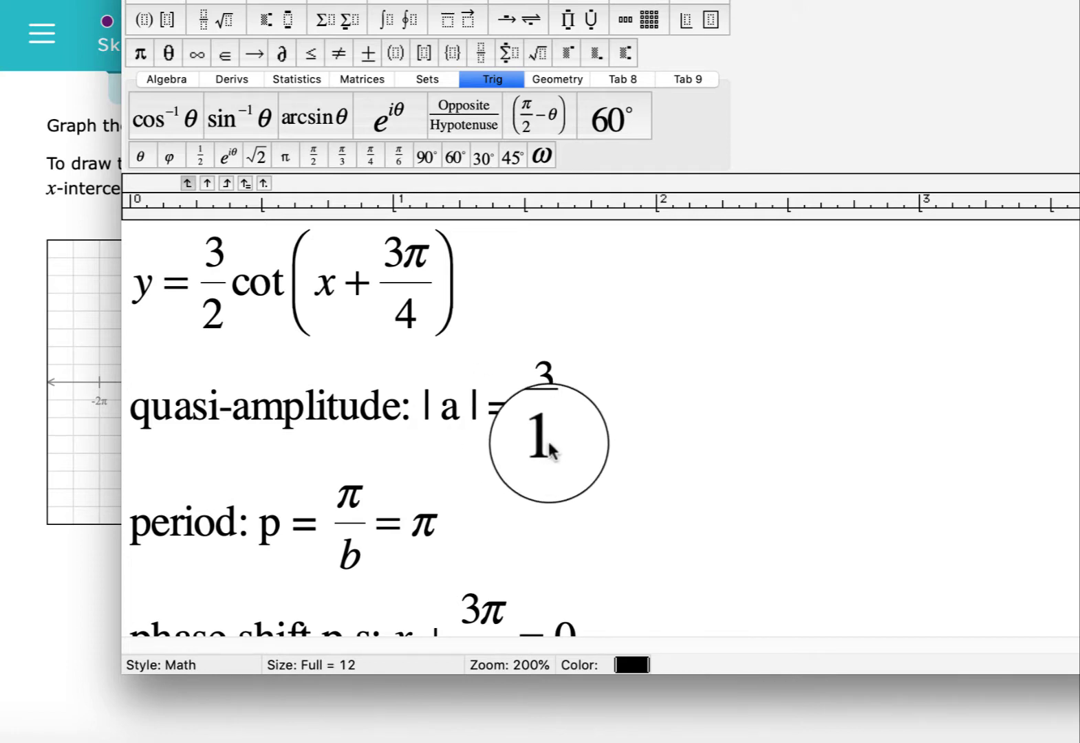
pyautogui.press('BackSpace')
pyautogui.write('2')
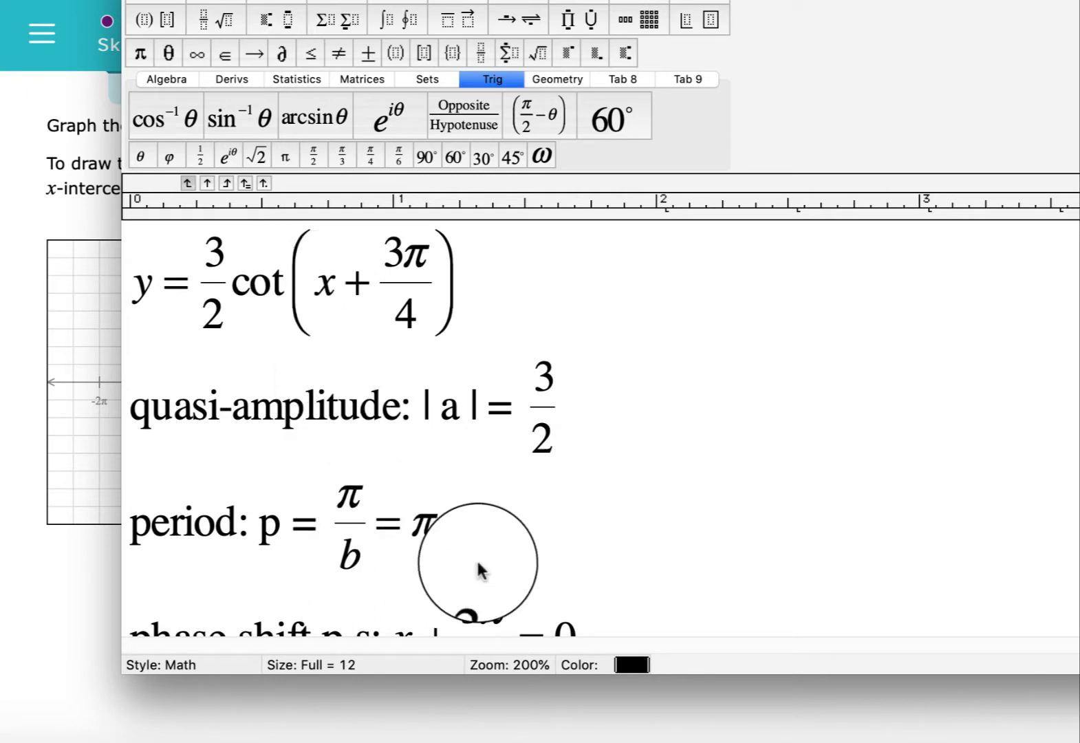
pyautogui.scroll(-5, 478, 564)
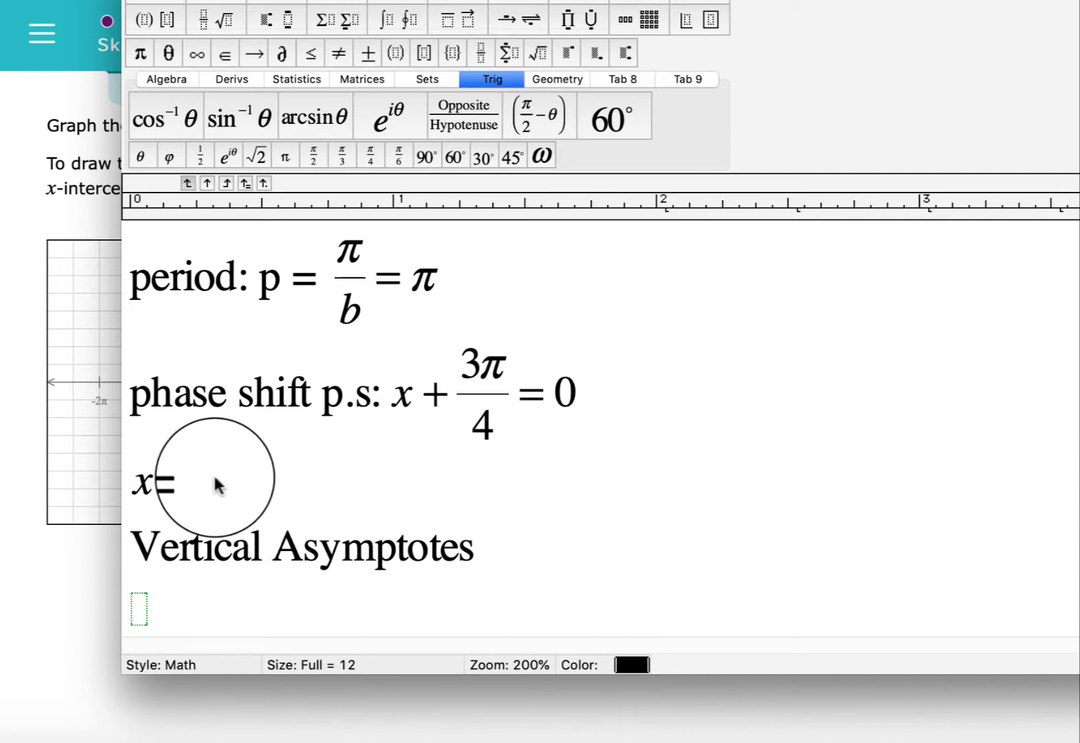
pyautogui.write('-3π/4')
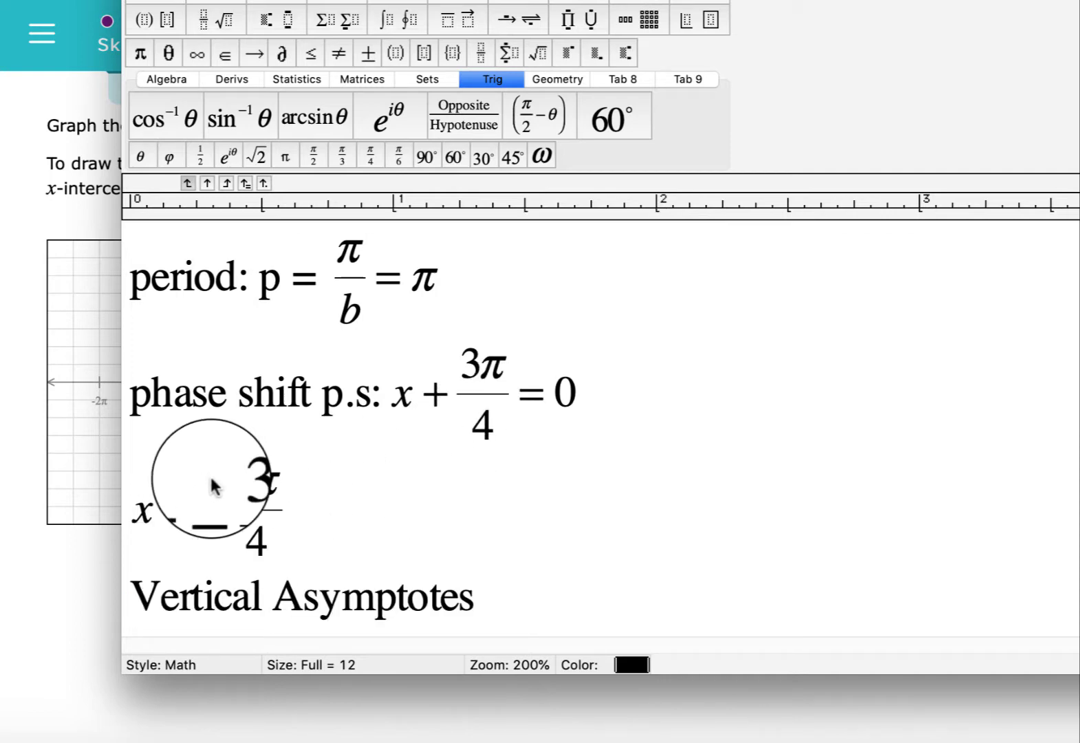